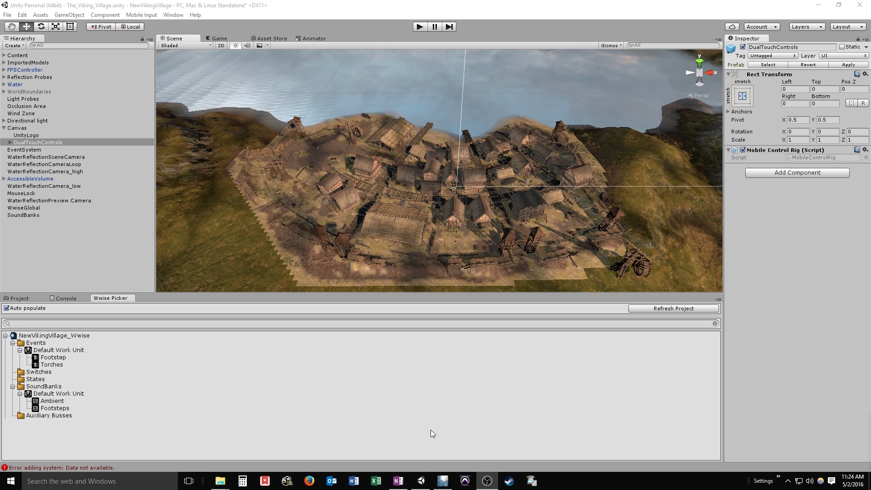
# Step: Switch to Wwise and import AMB_Birds.wav and AMB_LakeWaves.wav as Sound SFX into the Actor-Mixer Hierarchy's Default Work Unit
pyautogui.moveTo(445, 481)
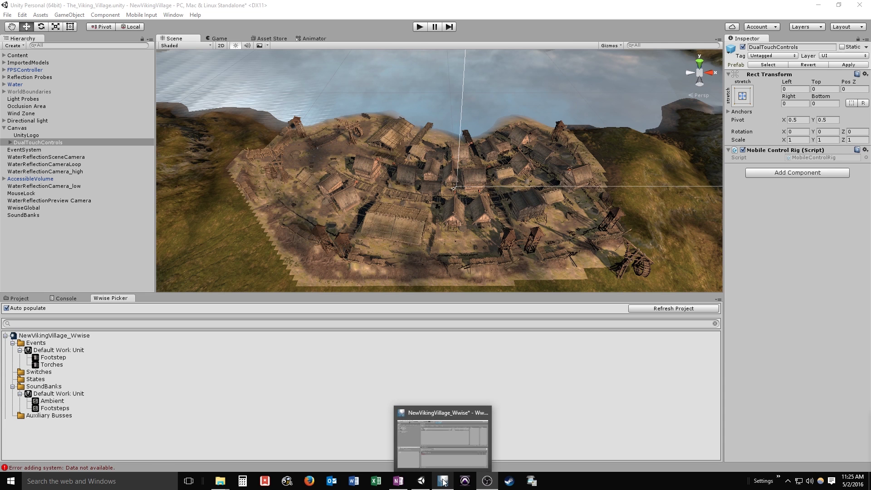
pyautogui.click(444, 482)
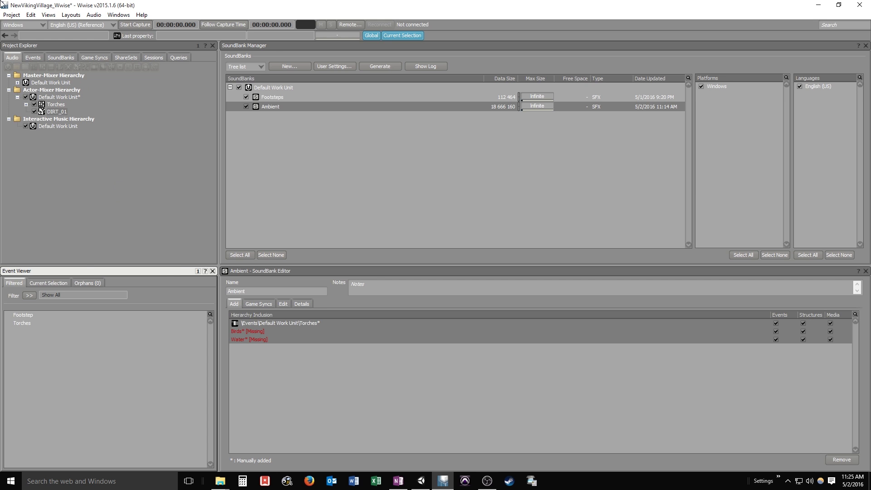
pyautogui.click(11, 14)
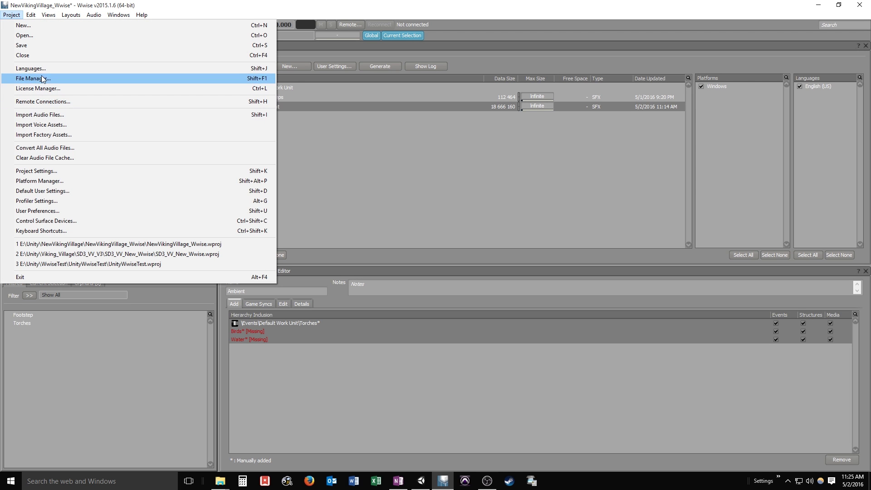
pyautogui.click(42, 115)
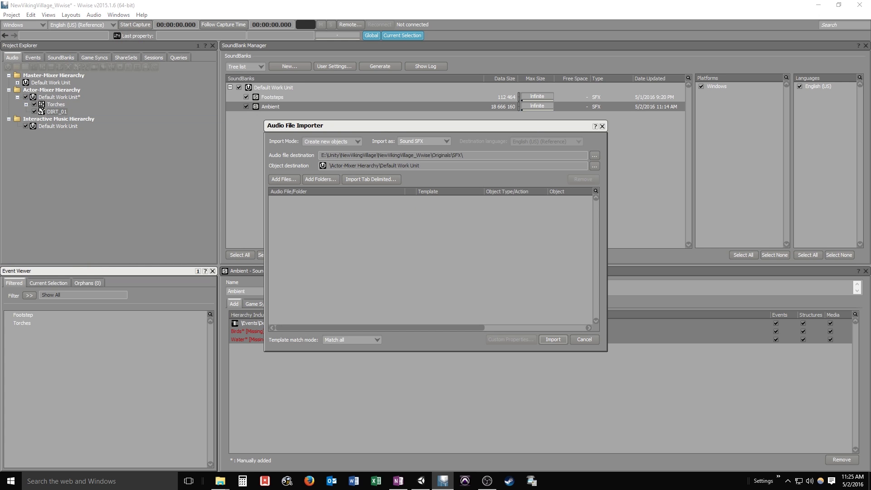
pyautogui.hotkey('alt', 'Tab')
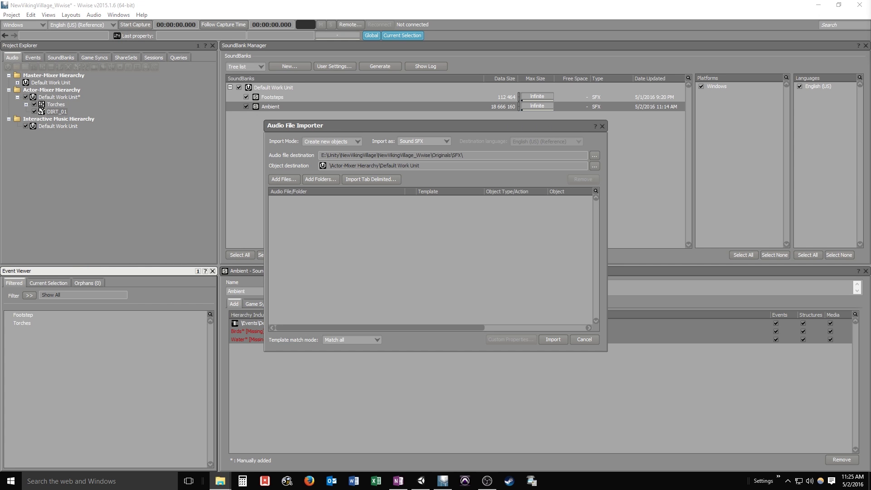
pyautogui.moveTo(544, 183); pyautogui.dragTo(399, 227)
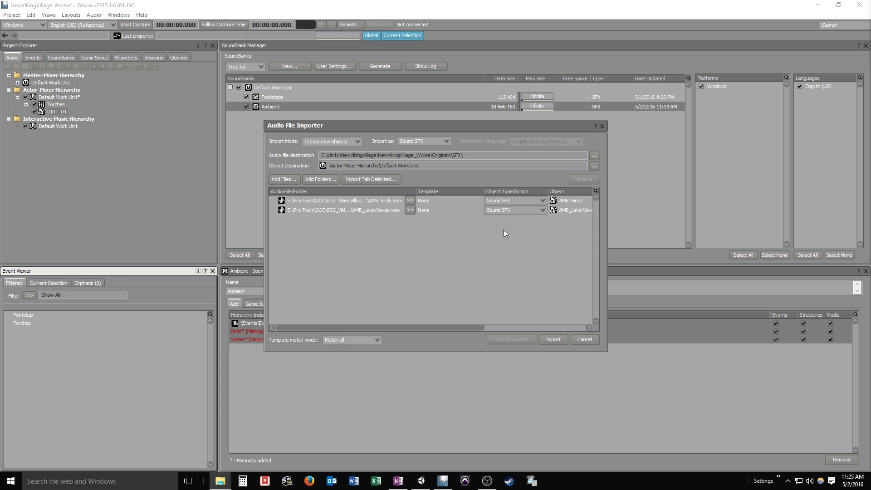
pyautogui.click(554, 339)
pyautogui.click(558, 371)
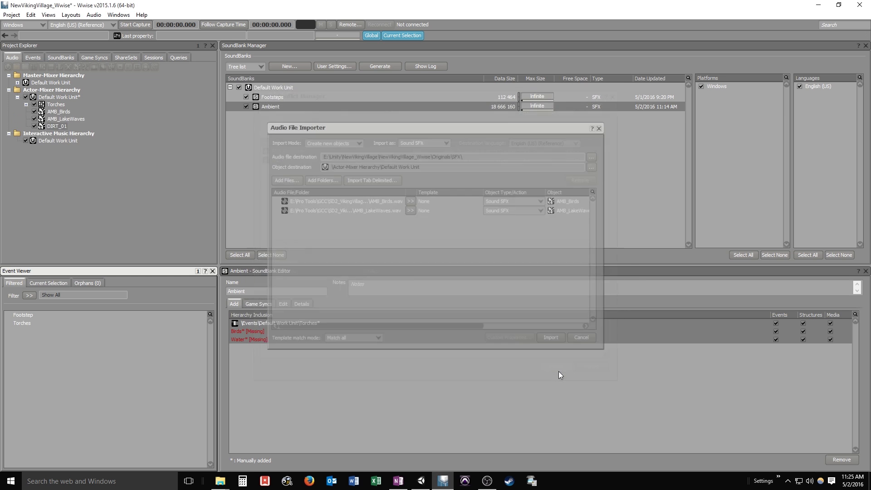
# Step: Open the properties of the AMB_Birds sound and enable infinite looping
pyautogui.click(60, 111)
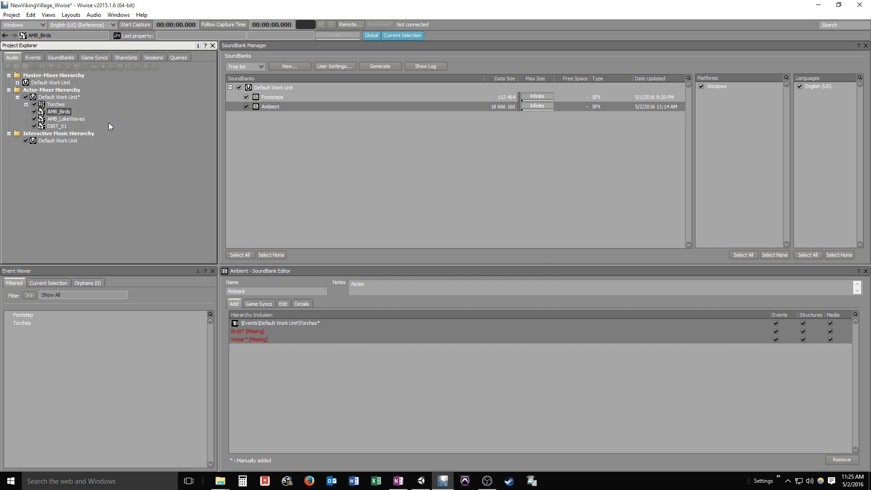
pyautogui.click(67, 120)
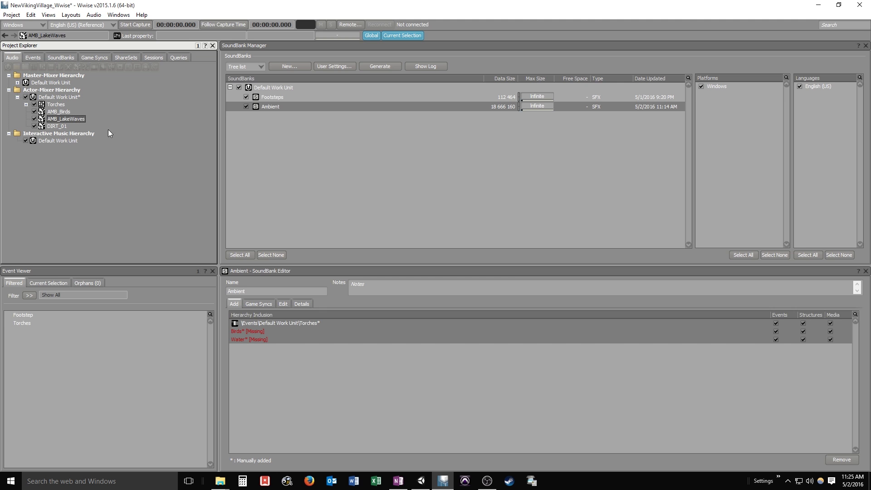
pyautogui.click(59, 112)
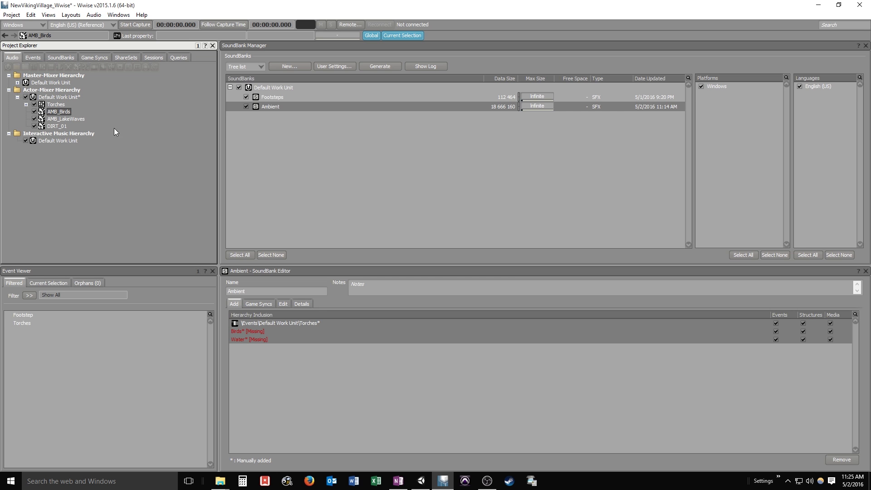
pyautogui.doubleClick(54, 112)
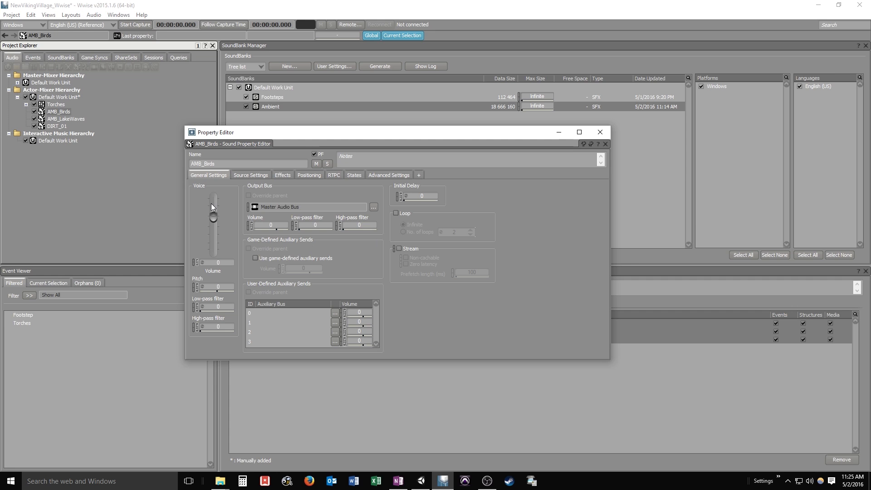
pyautogui.click(396, 213)
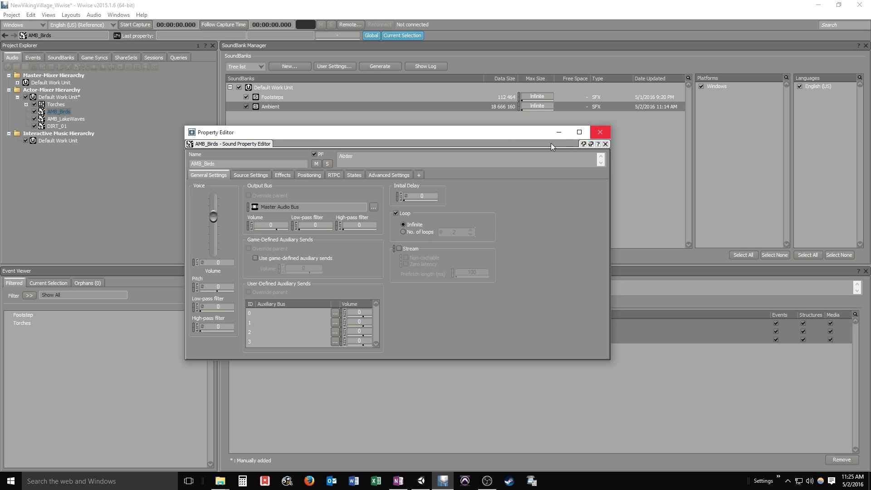
# Step: Set the positioning of AMB_Birds to 3D
pyautogui.click(286, 175)
pyautogui.click(309, 177)
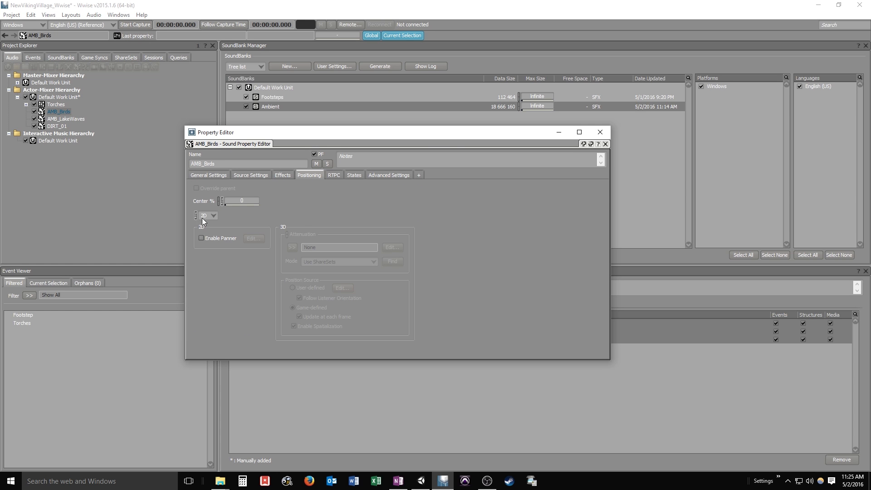
pyautogui.click(213, 214)
pyautogui.click(206, 229)
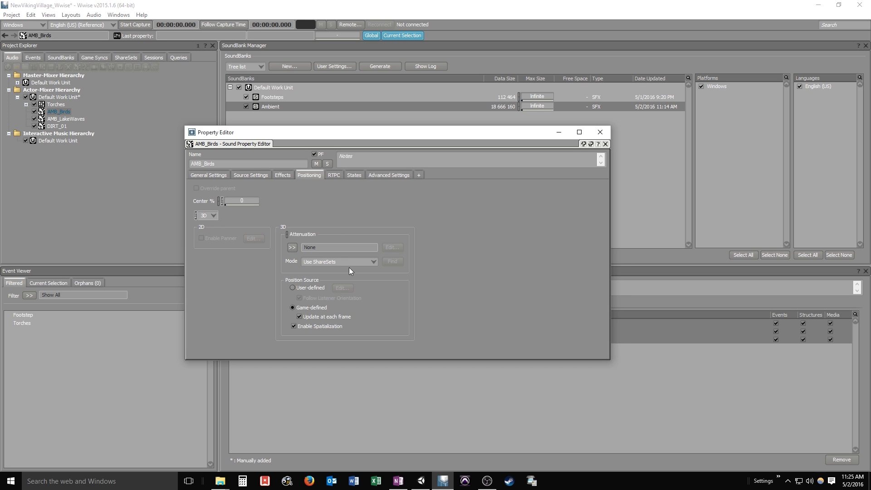
# Step: Create a new attenuation ShareSet named Environment in the Default Work Unit for AMB_Birds
pyautogui.click(292, 247)
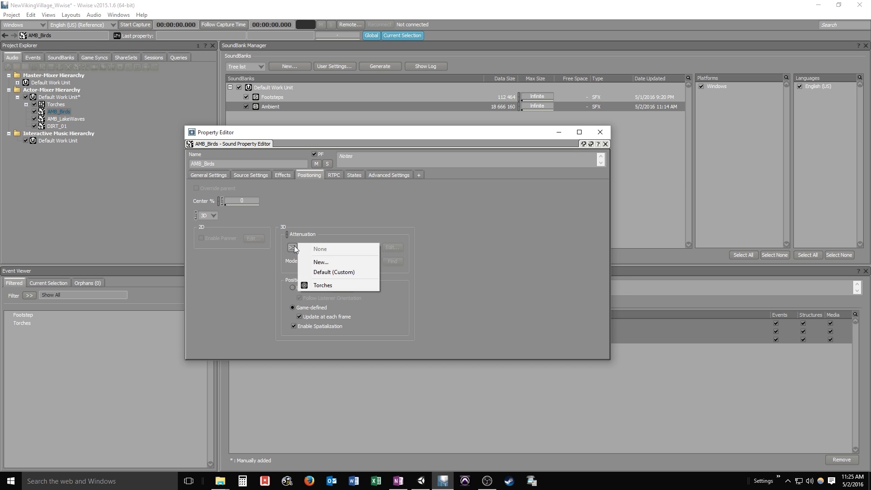
pyautogui.click(331, 261)
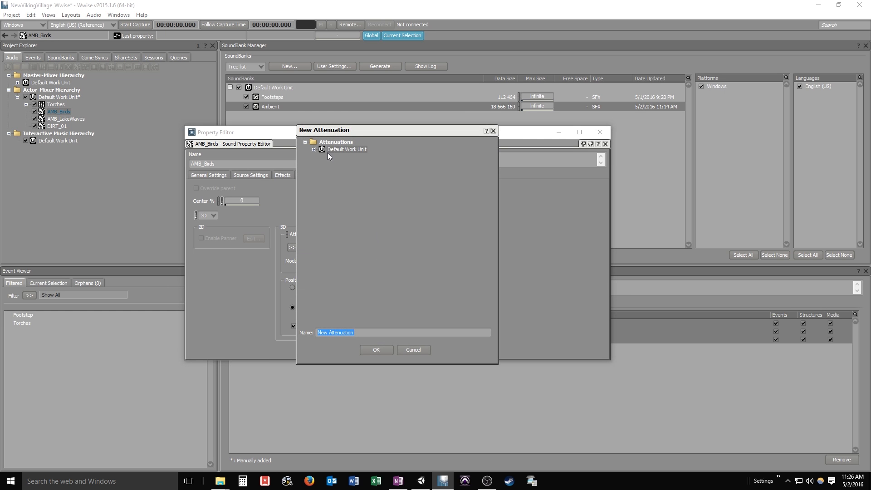
pyautogui.doubleClick(338, 152)
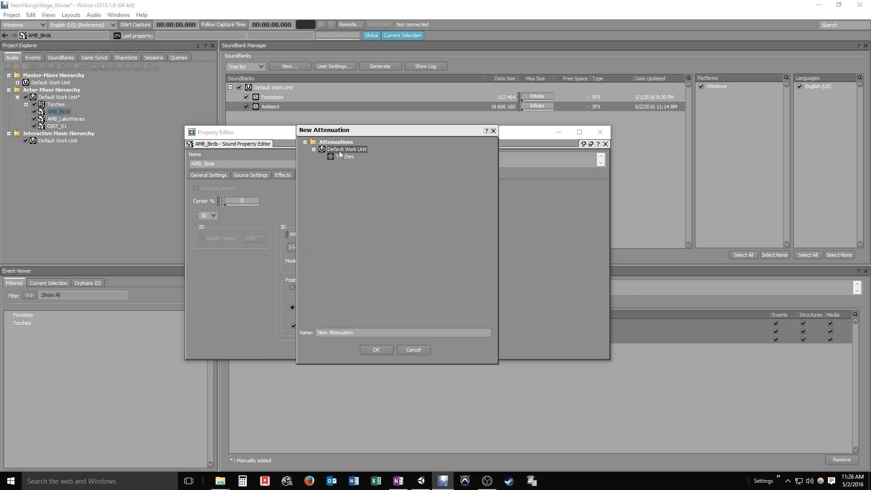
pyautogui.click(376, 335)
pyautogui.moveTo(374, 330); pyautogui.dragTo(317, 332)
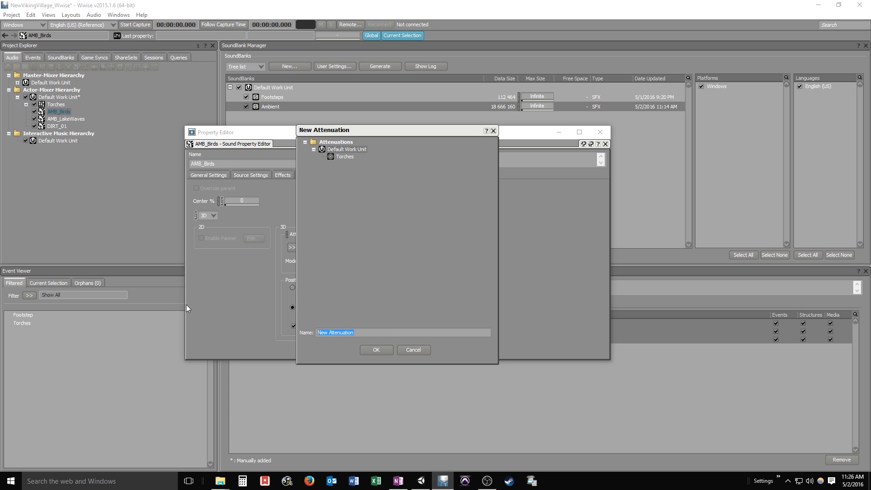
pyautogui.write('Environment')
pyautogui.press('Return')
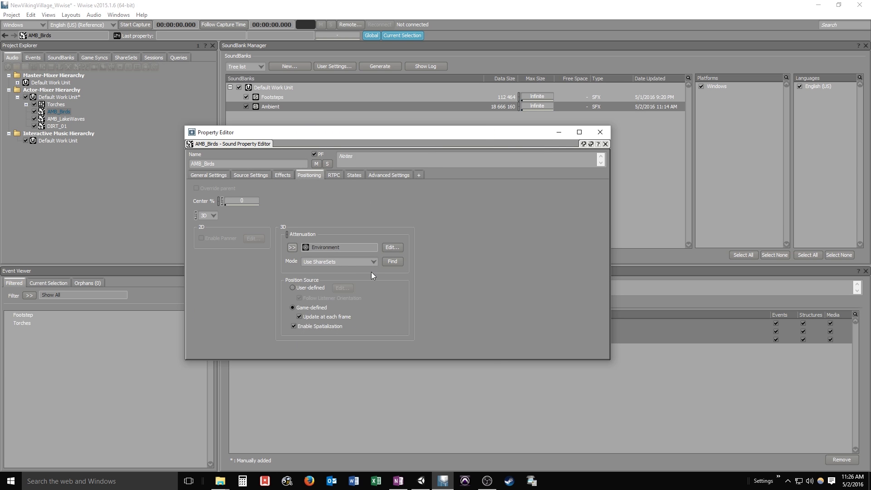
# Step: Set the Environment attenuation's max distance to 50 and add an Output Bus volume curve point at about distance 15, value -8.4
pyautogui.click(392, 248)
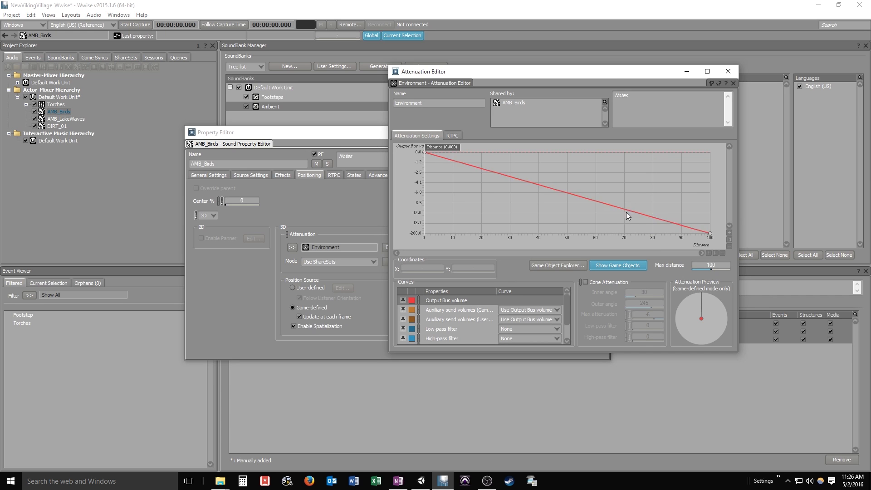
pyautogui.doubleClick(713, 263)
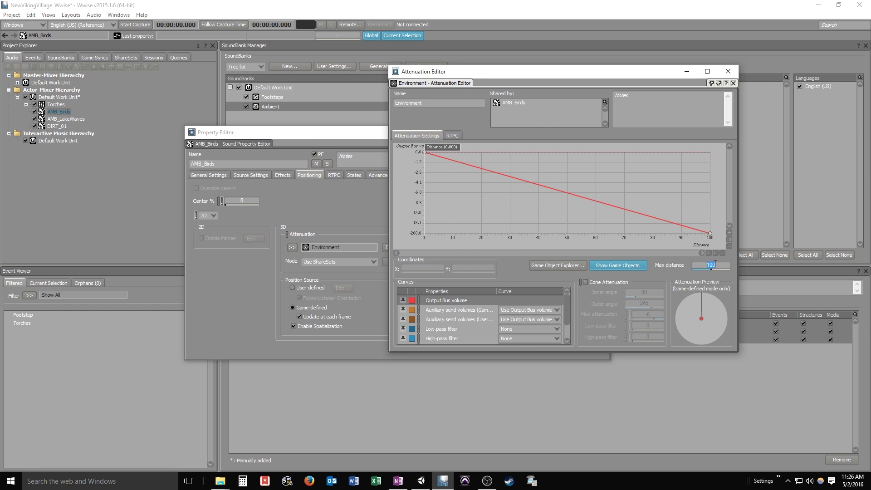
pyautogui.write('50')
pyautogui.press('Return')
pyautogui.click(537, 184)
pyautogui.doubleClick(537, 185)
pyautogui.moveTo(538, 184); pyautogui.dragTo(510, 202)
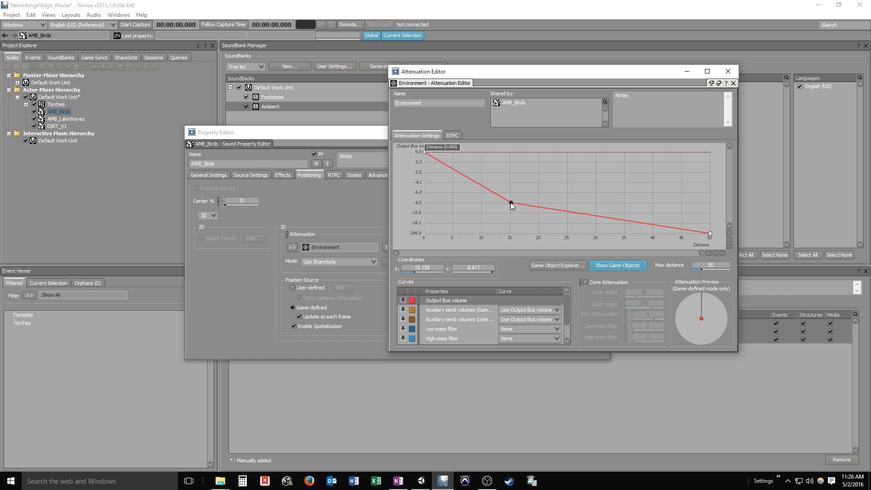
# Step: Give the Environment low-pass filter a custom curve ending at about 50, with a middle point at about distance 25, value 12
pyautogui.click(443, 333)
pyautogui.click(553, 329)
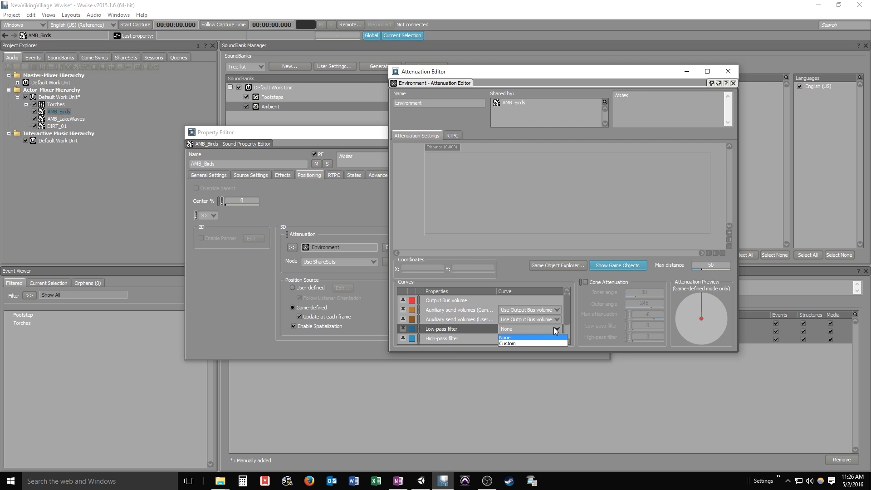
pyautogui.click(522, 342)
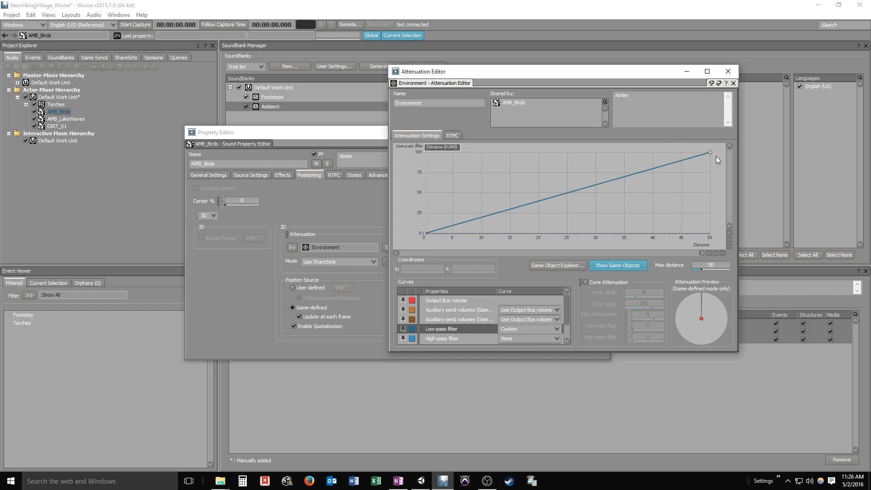
pyautogui.moveTo(710, 156); pyautogui.dragTo(711, 192)
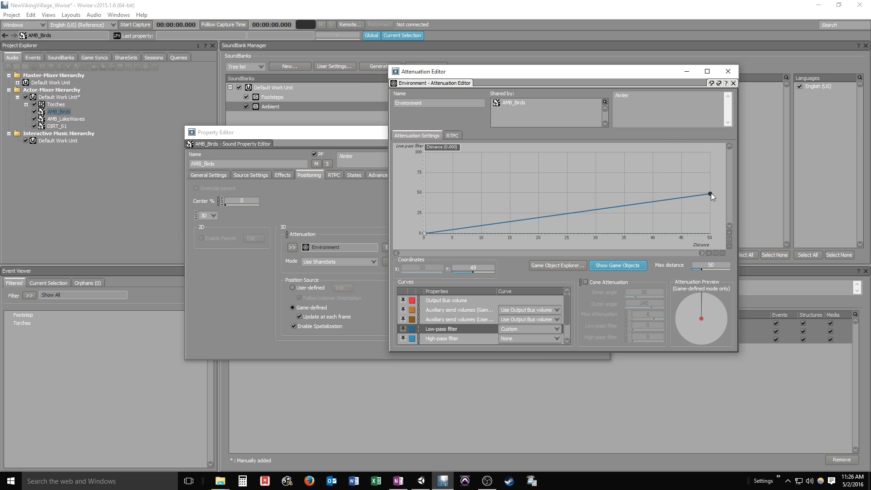
pyautogui.doubleClick(552, 215)
pyautogui.moveTo(552, 215); pyautogui.dragTo(567, 221)
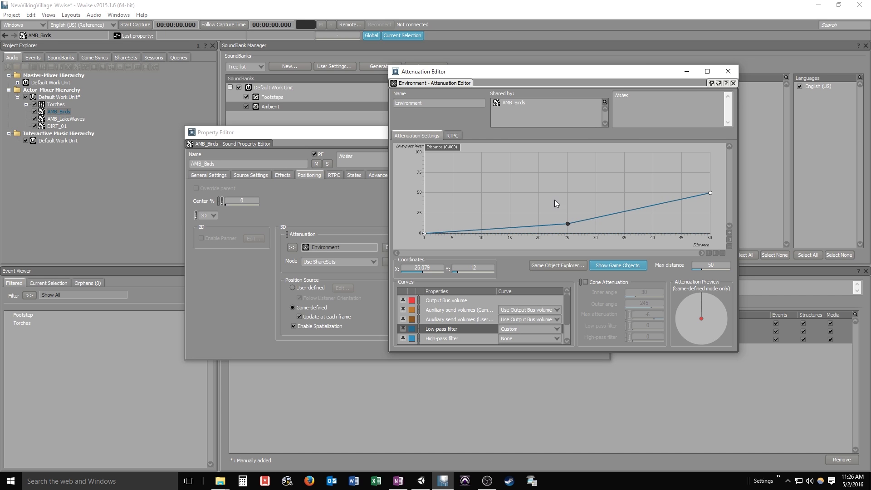
# Step: Audition the AMB_LakeWaves sound and close the Environment attenuation editor
pyautogui.click(67, 119)
pyautogui.press('space')
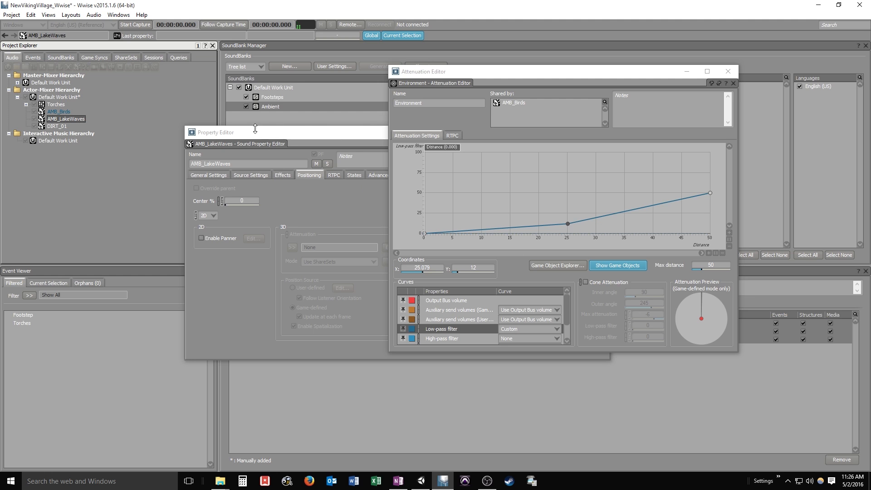
pyautogui.click(728, 71)
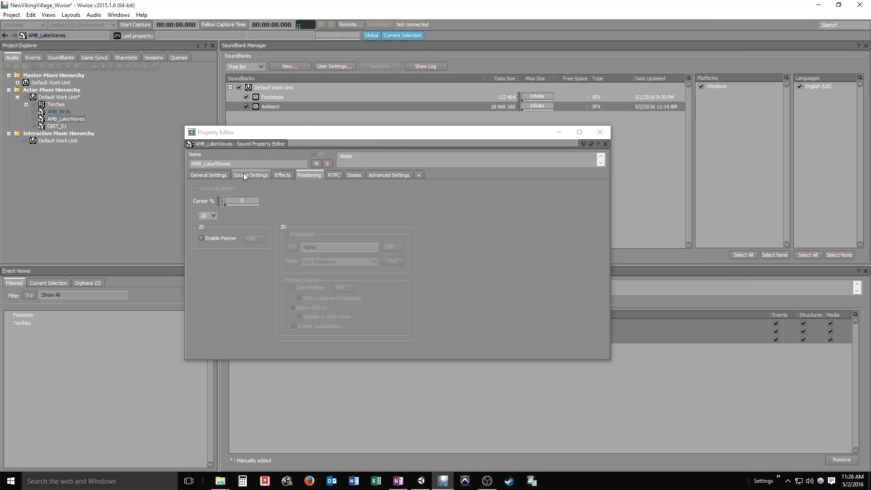
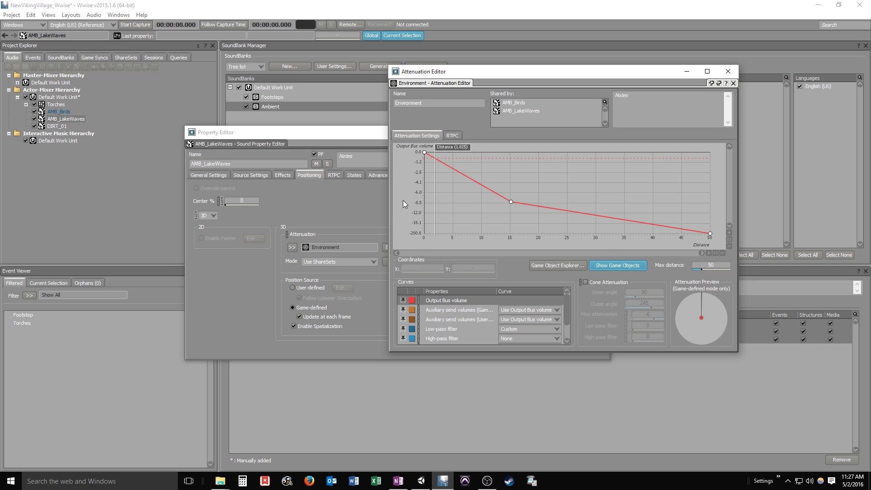
# Step: Enable looping for AMB_LakeWaves and close its property editor
pyautogui.click(208, 176)
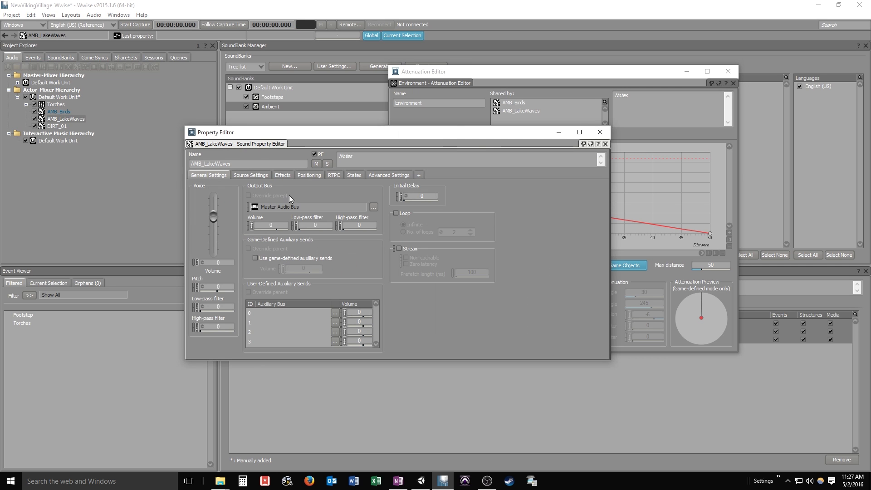
pyautogui.click(396, 213)
pyautogui.click(600, 133)
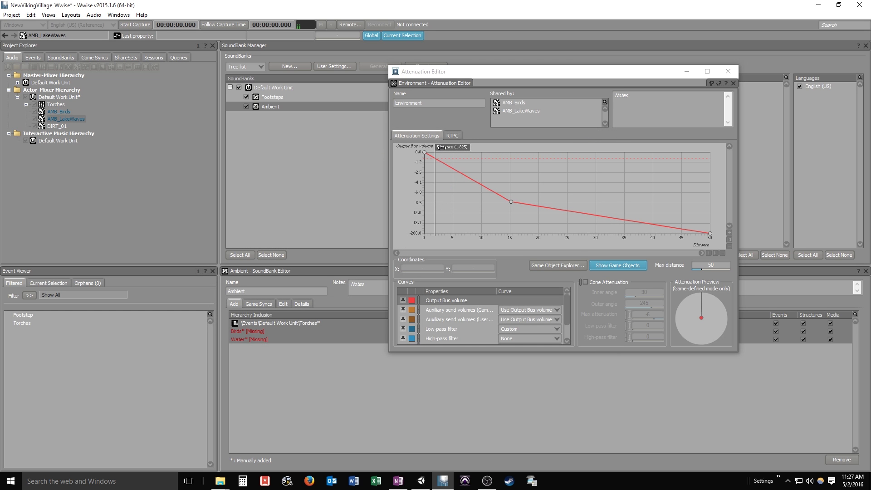
# Step: Audition the Environment attenuation out to about distance 33 and raise the low-pass curve's middle point at distance 25 to 30
pyautogui.moveTo(451, 146); pyautogui.dragTo(524, 156)
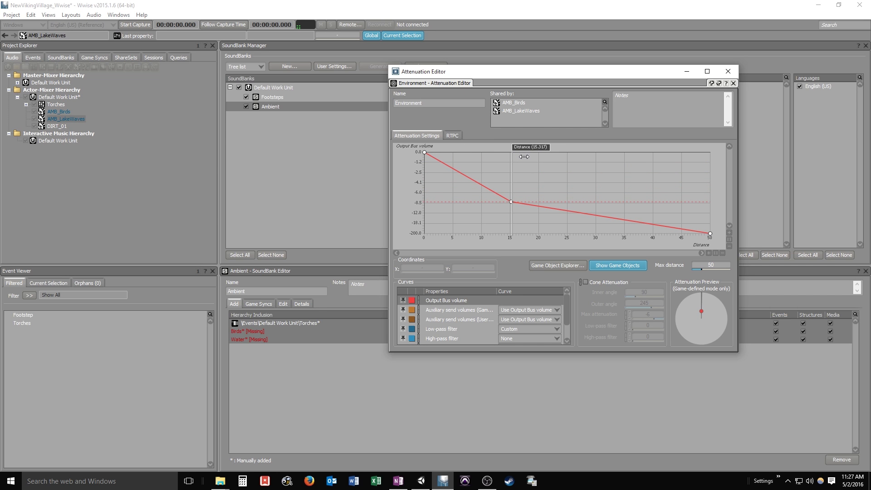
pyautogui.moveTo(524, 156); pyautogui.dragTo(628, 164)
pyautogui.click(449, 330)
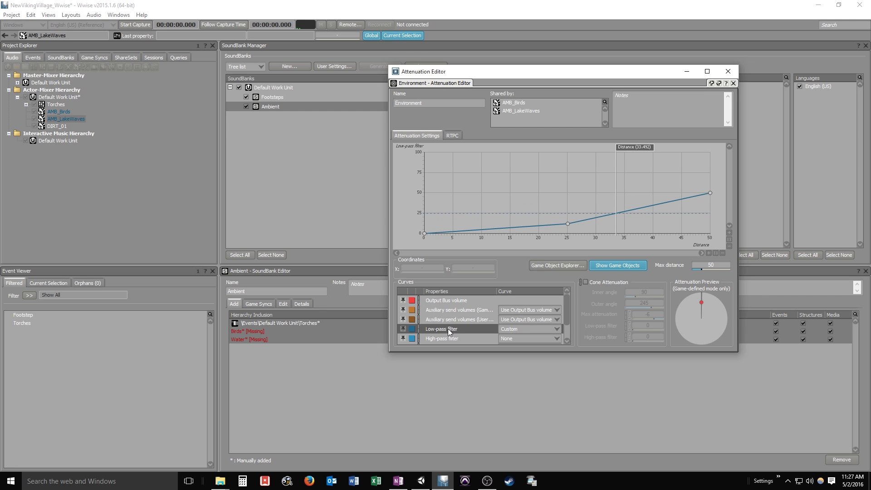
pyautogui.click(567, 224)
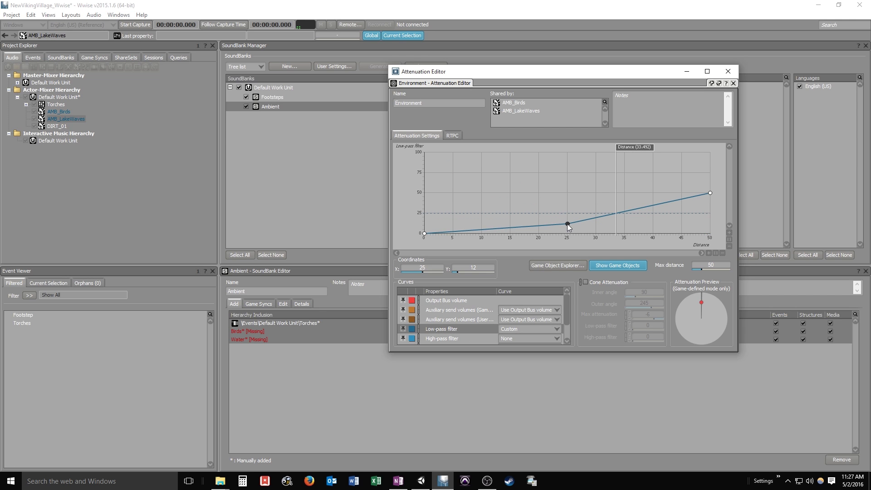
pyautogui.moveTo(567, 224)
pyautogui.mouseDown()
pyautogui.moveTo(540, 208)
pyautogui.moveTo(567, 209)
pyautogui.mouseUp()
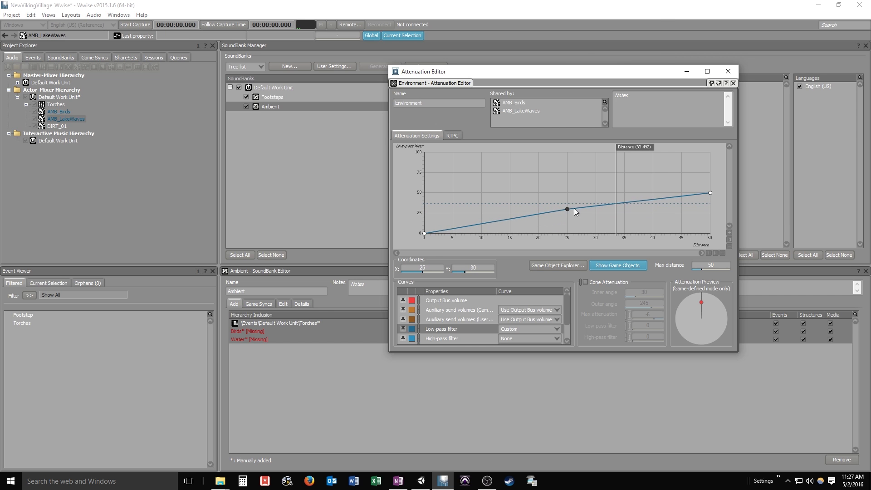
# Step: Reshape the Environment low-pass curve to end at 64 with its middle point at about distance 25, value 43, and audition closer distances
pyautogui.moveTo(710, 192); pyautogui.dragTo(710, 173)
pyautogui.moveTo(567, 209); pyautogui.dragTo(540, 218)
pyautogui.moveTo(629, 148); pyautogui.dragTo(588, 148)
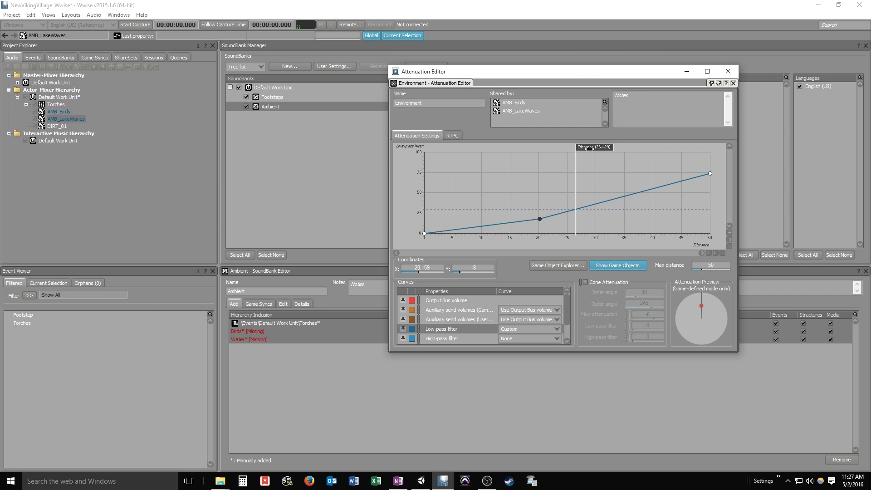
pyautogui.moveTo(539, 219); pyautogui.dragTo(570, 198)
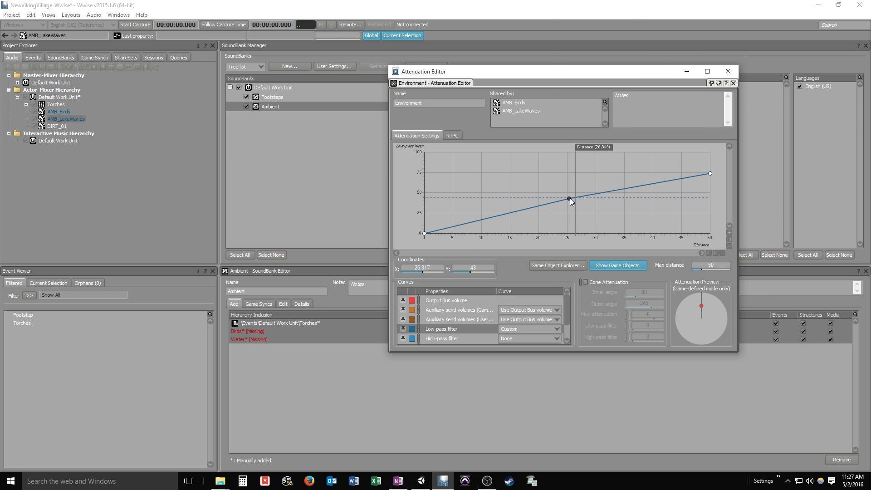
pyautogui.moveTo(710, 174); pyautogui.dragTo(710, 182)
pyautogui.moveTo(599, 145); pyautogui.dragTo(495, 153)
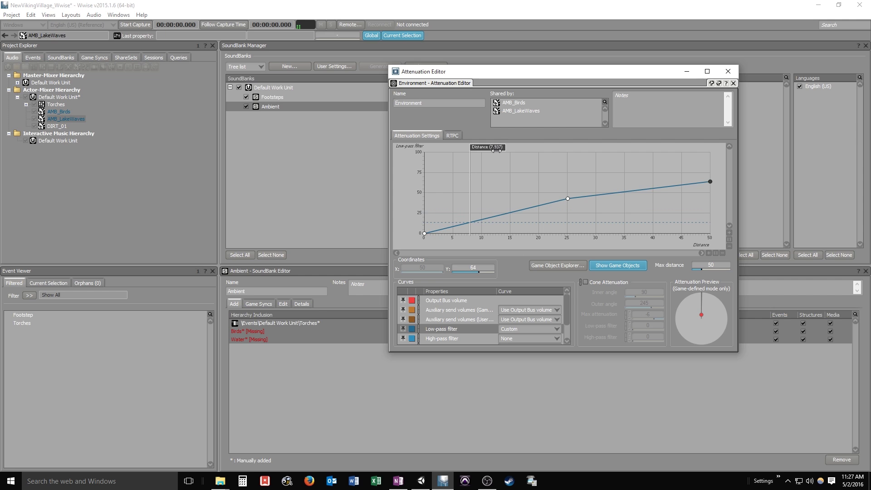
# Step: Display the output bus volume curve alongside the low-pass curve, audition out to about distance 37, and close the attenuation editor
pyautogui.keyDown('ctrl'); pyautogui.click(451, 302); pyautogui.keyUp('ctrl')
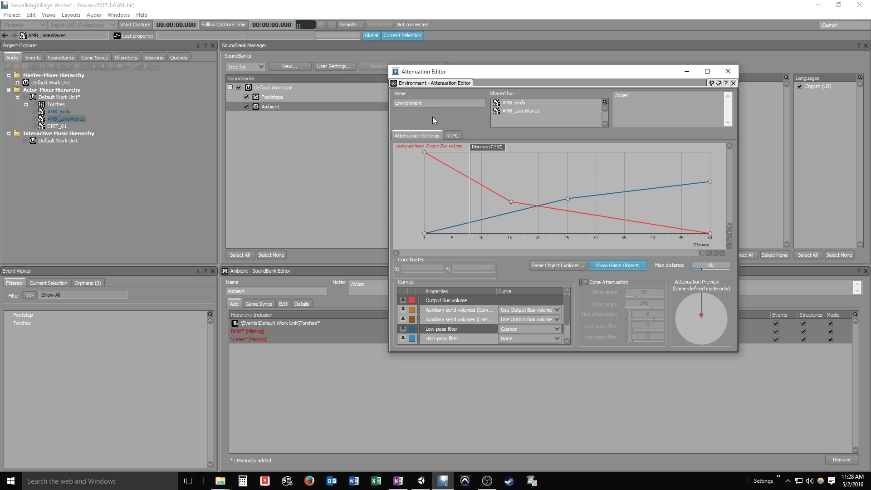
pyautogui.moveTo(489, 148)
pyautogui.mouseDown()
pyautogui.moveTo(446, 147)
pyautogui.moveTo(653, 153)
pyautogui.mouseUp()
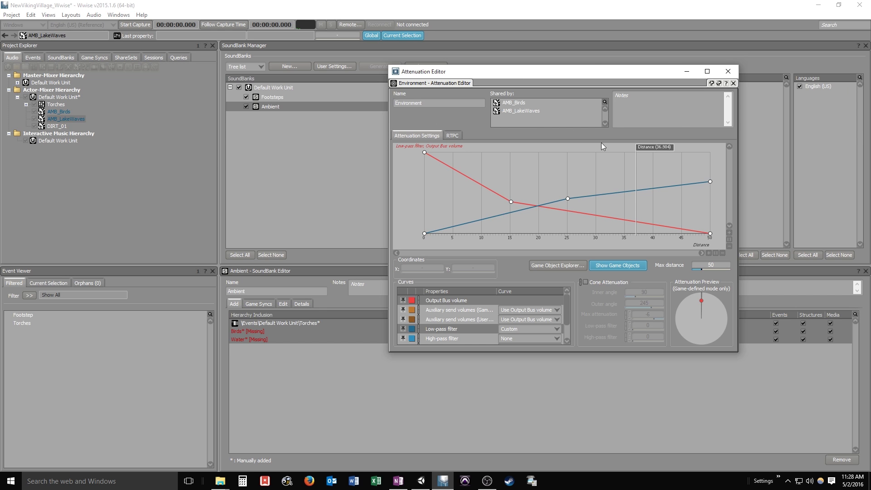
pyautogui.click(730, 74)
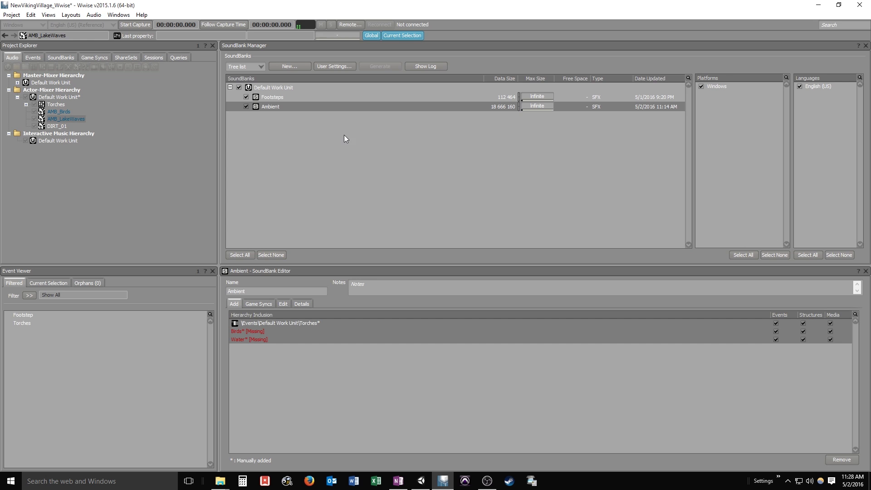
# Step: Check the loop and 3D positioning settings of AMB_Birds and AMB_LakeWaves, including their Environment attenuation
pyautogui.doubleClick(53, 112)
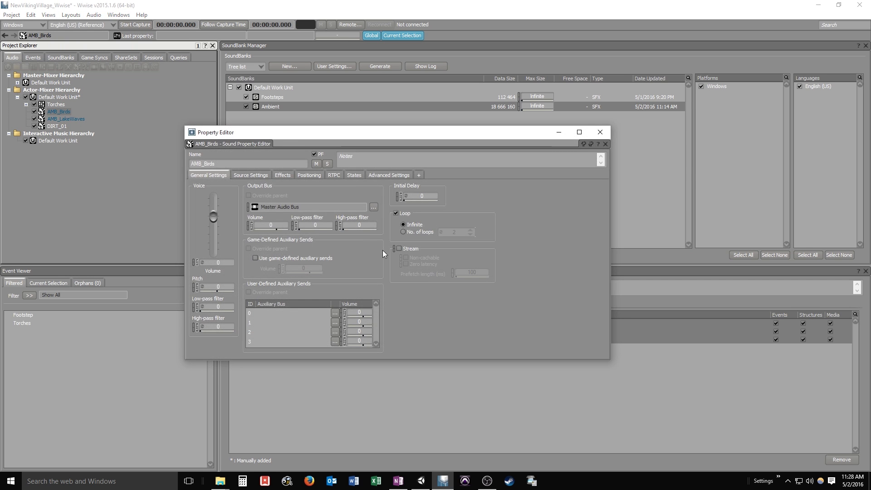
pyautogui.click(308, 175)
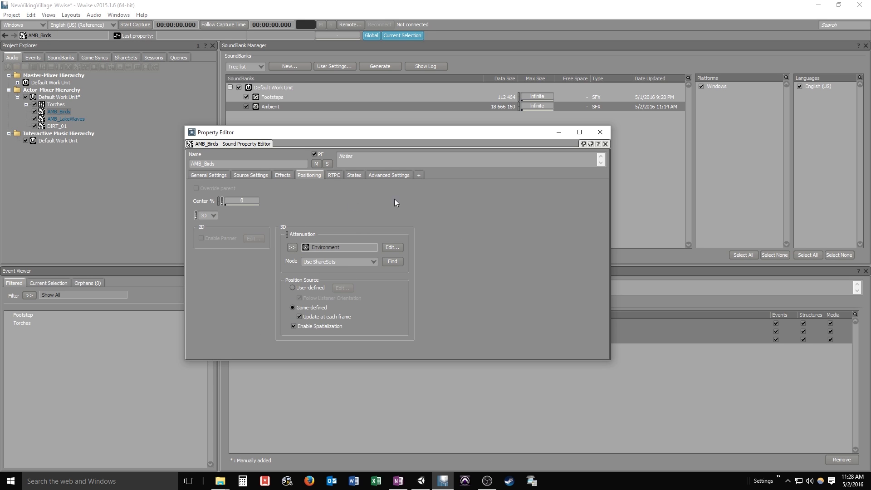
pyautogui.moveTo(530, 129); pyautogui.dragTo(42, 126)
pyautogui.doubleClick(58, 120)
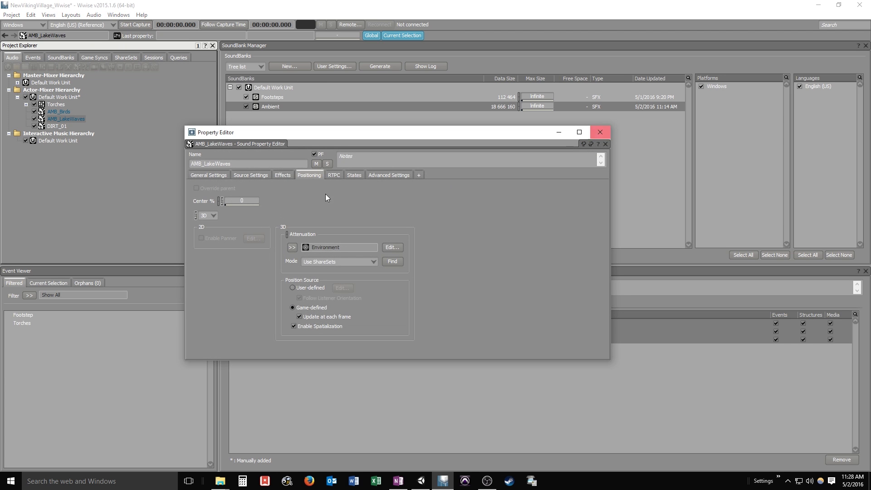
pyautogui.click(222, 176)
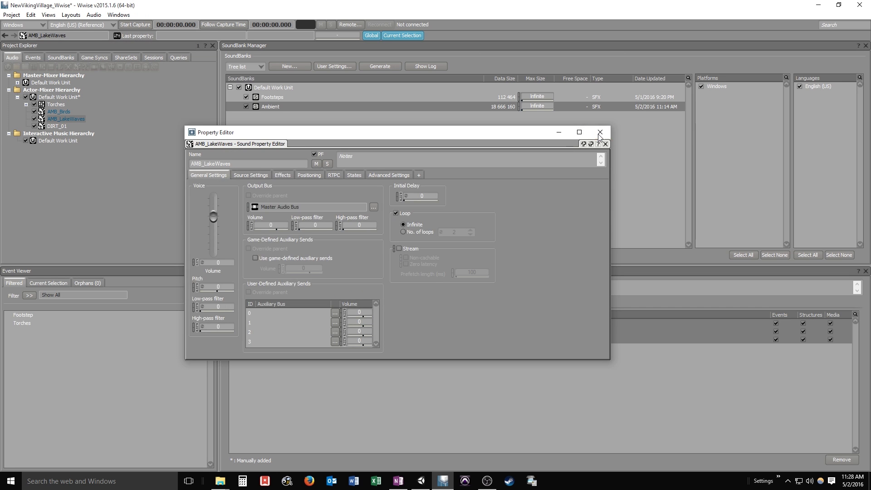
pyautogui.click(600, 133)
pyautogui.doubleClick(61, 113)
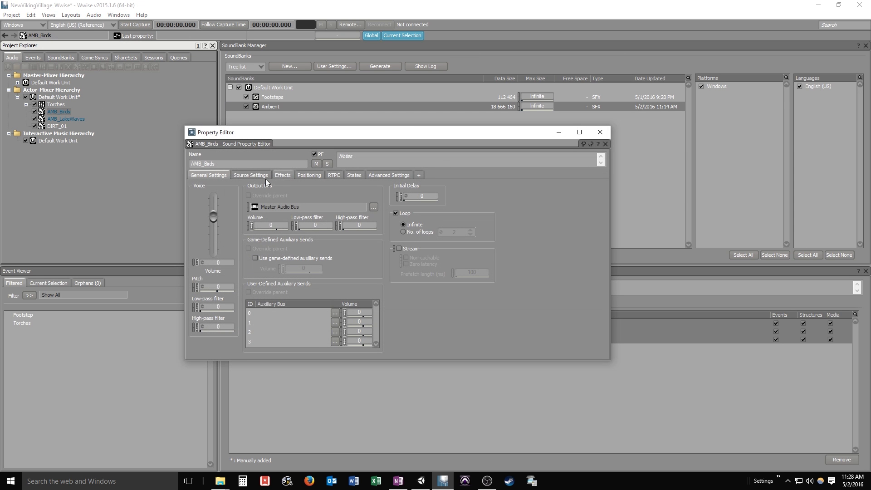
pyautogui.click(600, 132)
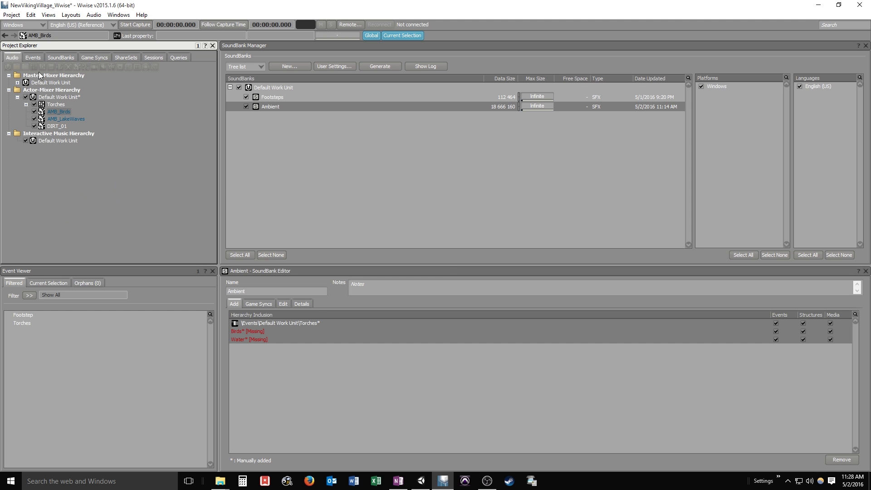
# Step: Create an event named Lake in the default work unit of the project's Events
pyautogui.click(33, 57)
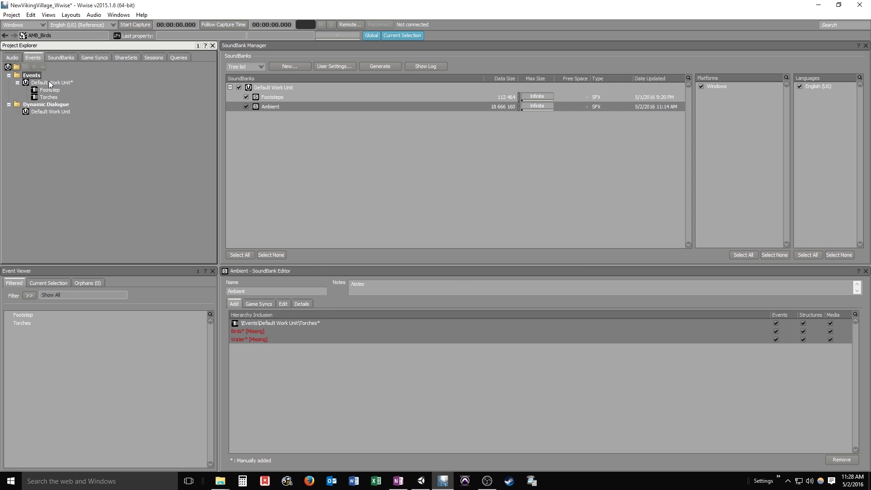
pyautogui.click(51, 83)
pyautogui.click(34, 66)
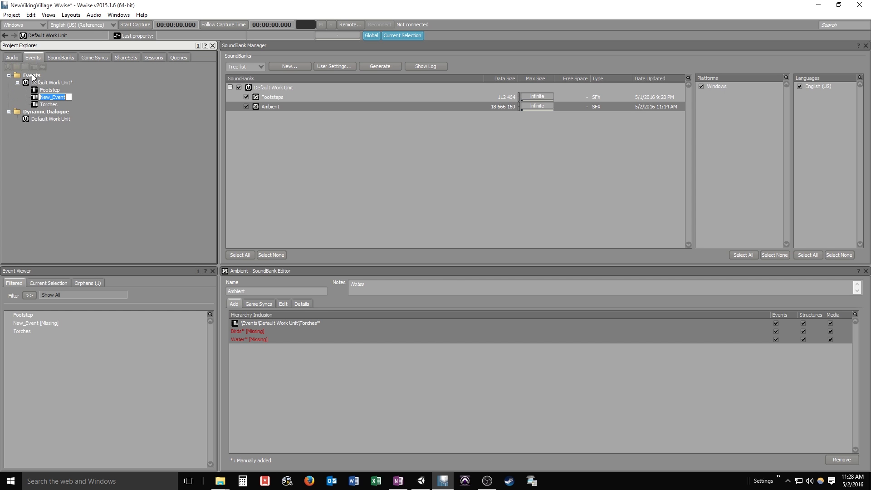
pyautogui.write('Lake')
pyautogui.press('Return')
# Step: Rename the Lake event to Water and close its editor
pyautogui.doubleClick(45, 97)
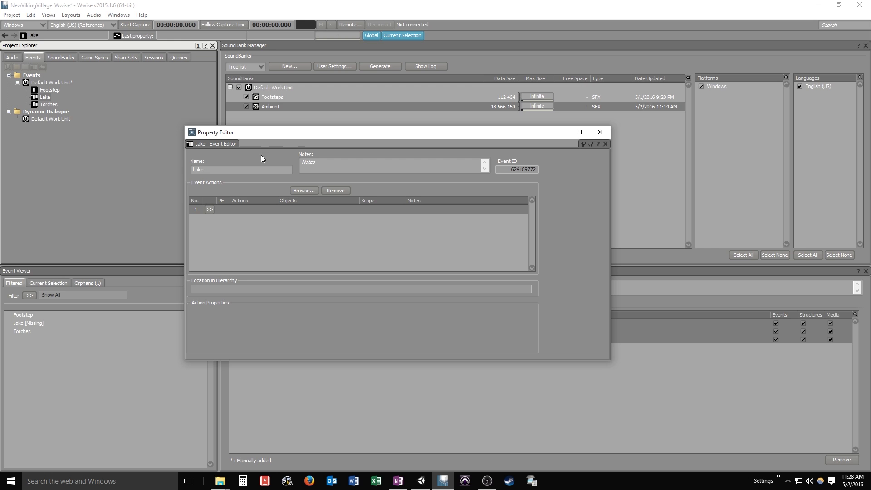
pyautogui.doubleClick(214, 167)
pyautogui.write('Water')
pyautogui.press('Return')
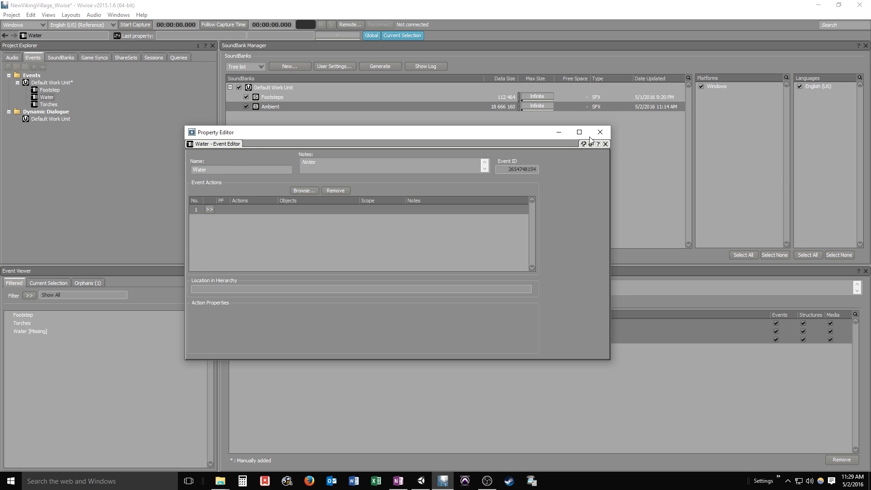
pyautogui.click(600, 132)
# Step: Create an event named Birds in the same default work unit
pyautogui.click(56, 84)
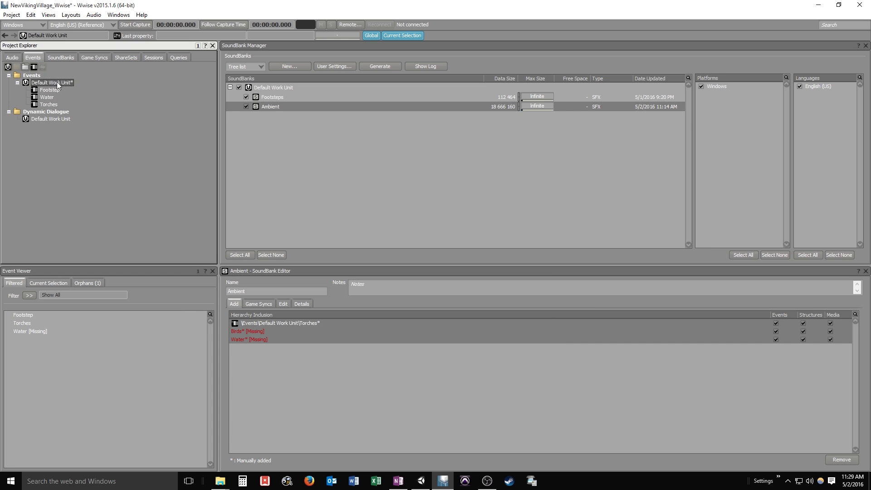
pyautogui.click(34, 66)
pyautogui.write('Birds')
pyautogui.press('Return')
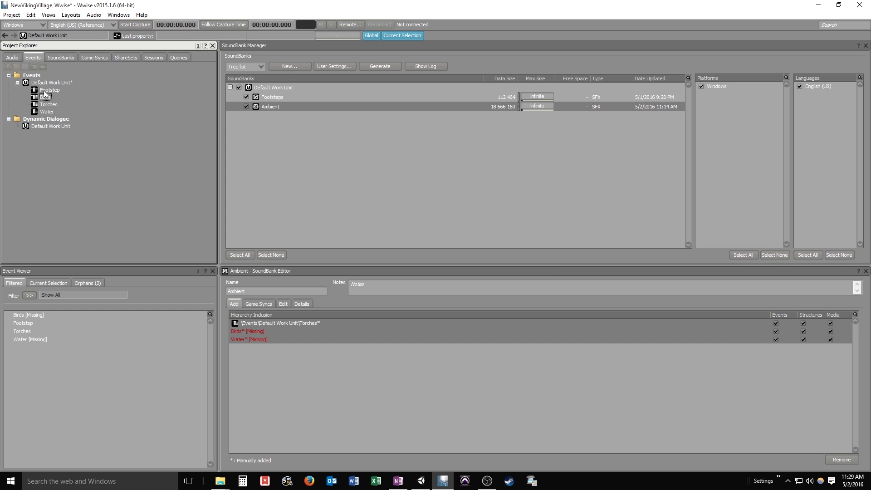
# Step: Add a Play action for AMB_LakeWaves to the Water event and one for AMB_Birds to the Birds event
pyautogui.click(35, 340)
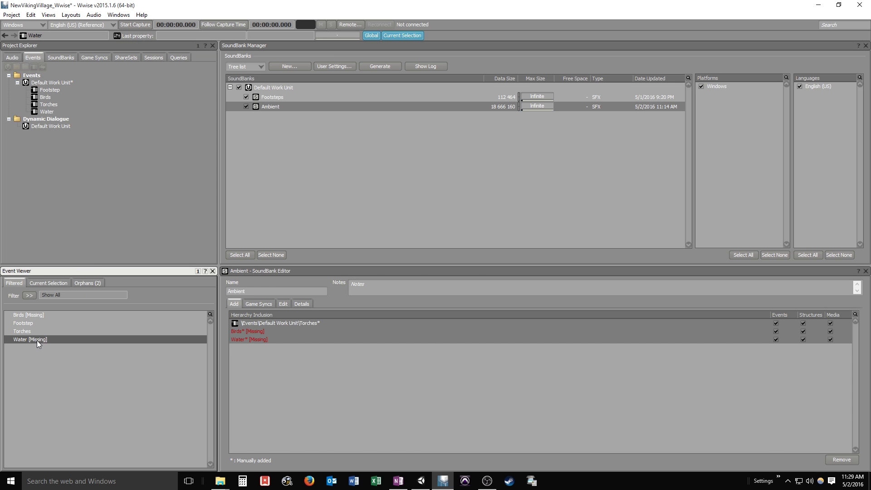
pyautogui.doubleClick(37, 341)
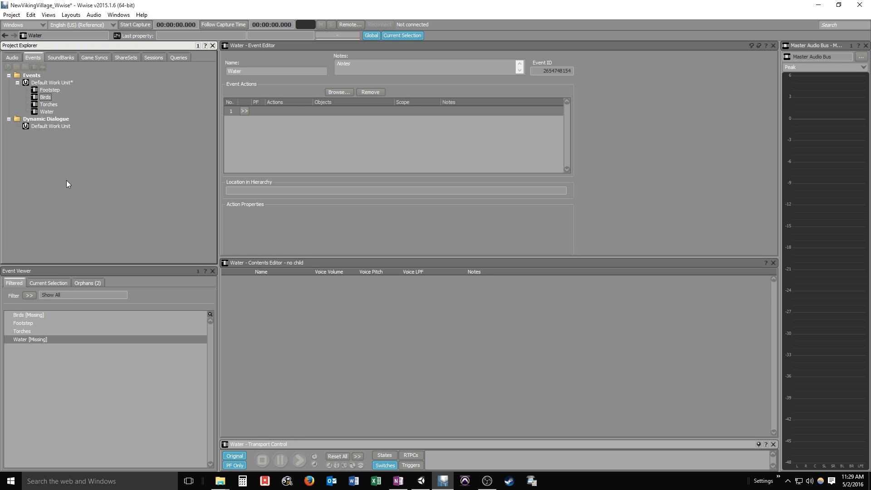
pyautogui.click(12, 58)
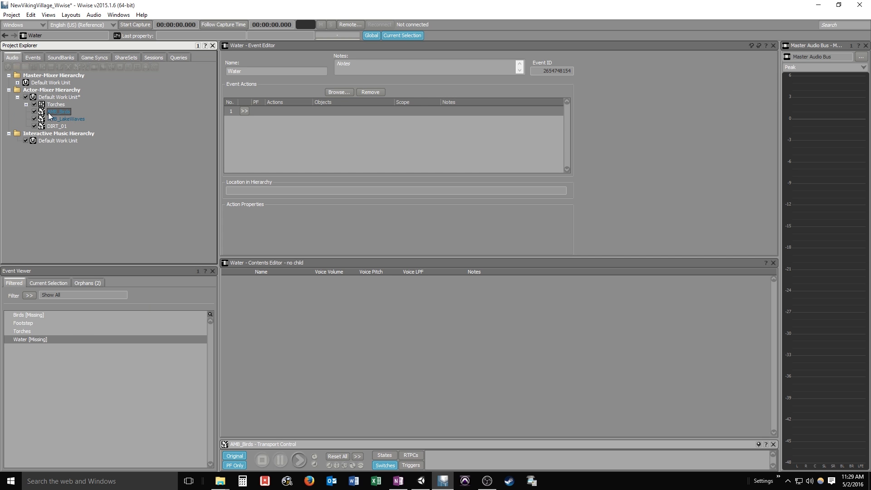
pyautogui.moveTo(58, 119); pyautogui.dragTo(336, 111)
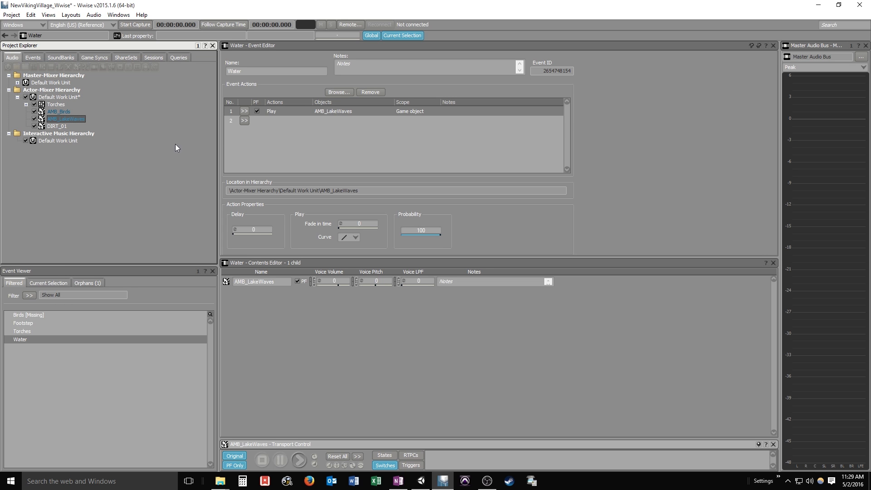
pyautogui.click(35, 317)
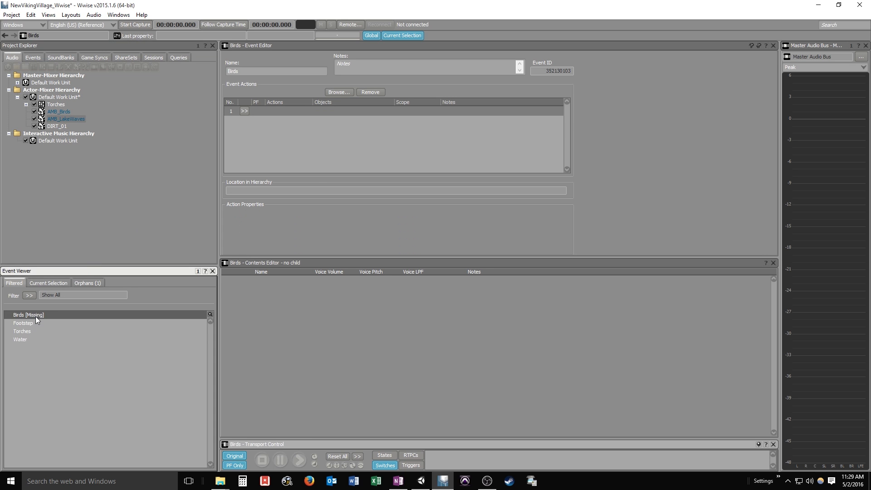
pyautogui.moveTo(61, 114); pyautogui.dragTo(348, 110)
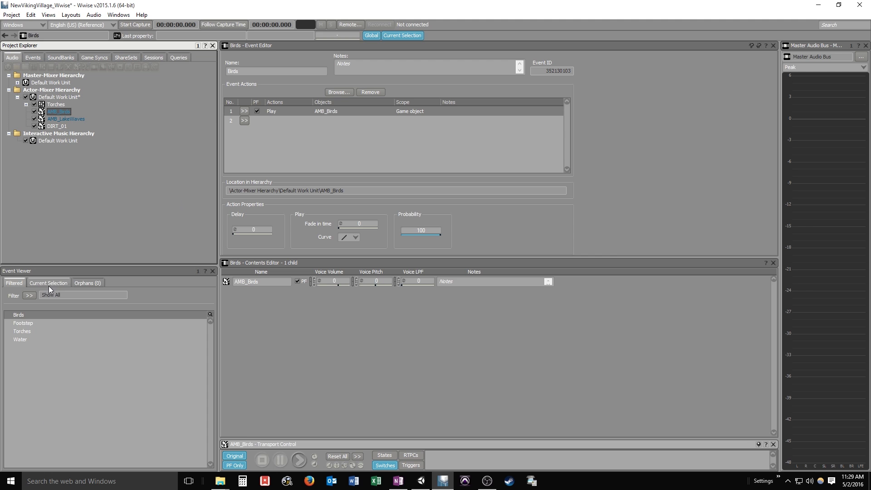
# Step: Add the Birds and Water events to the Ambient SoundBank
pyautogui.press('F7')
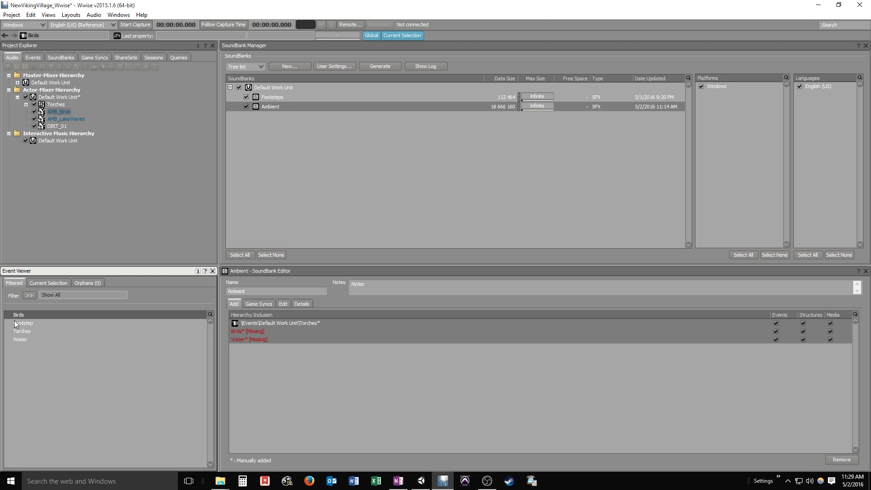
pyautogui.moveTo(19, 313); pyautogui.dragTo(278, 108)
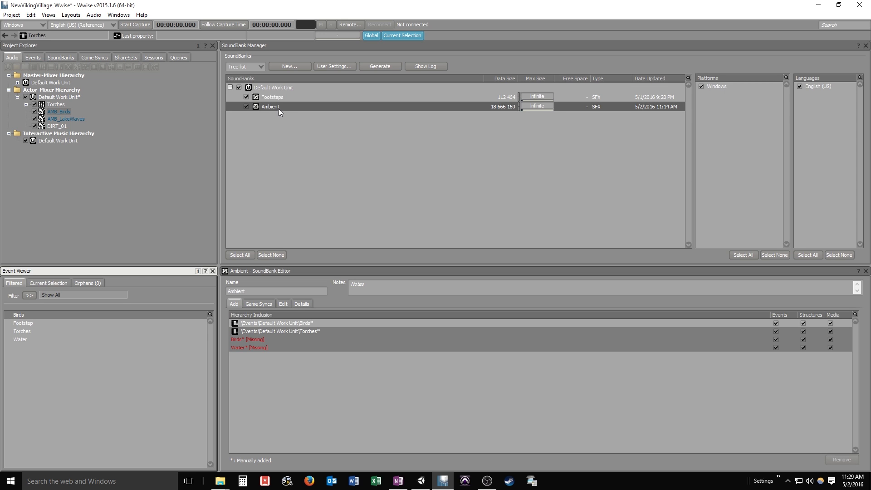
pyautogui.moveTo(20, 341); pyautogui.dragTo(275, 110)
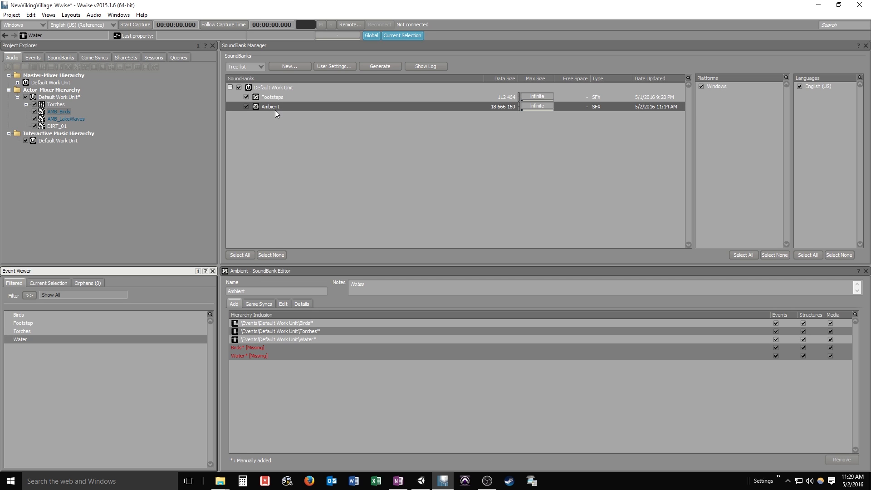
# Step: Remove the missing Birds and Water entries from the Ambient SoundBank and generate the SoundBanks for Windows
pyautogui.click(247, 348)
pyautogui.keyDown('shift'); pyautogui.click(257, 357); pyautogui.keyUp('shift')
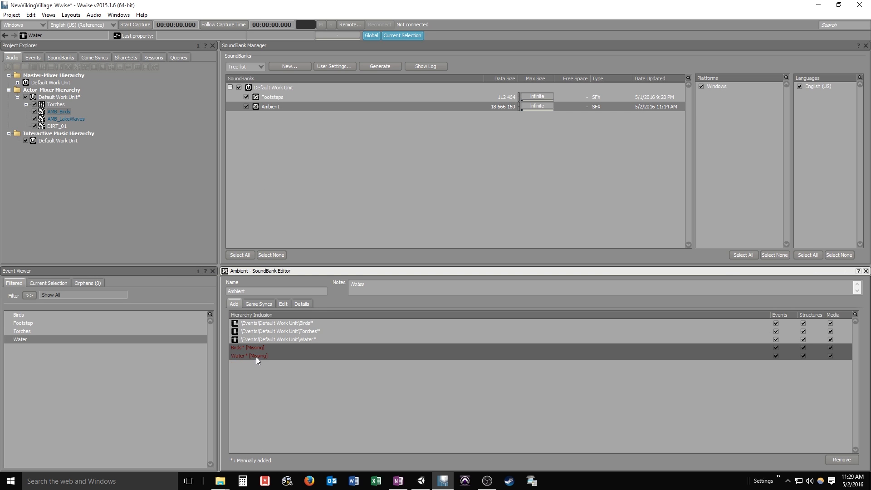
pyautogui.rightClick(256, 357)
pyautogui.click(292, 362)
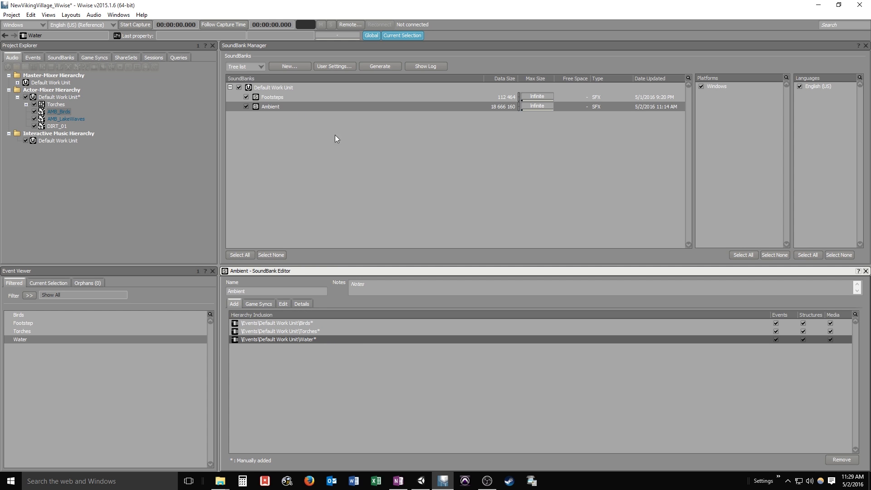
pyautogui.click(372, 66)
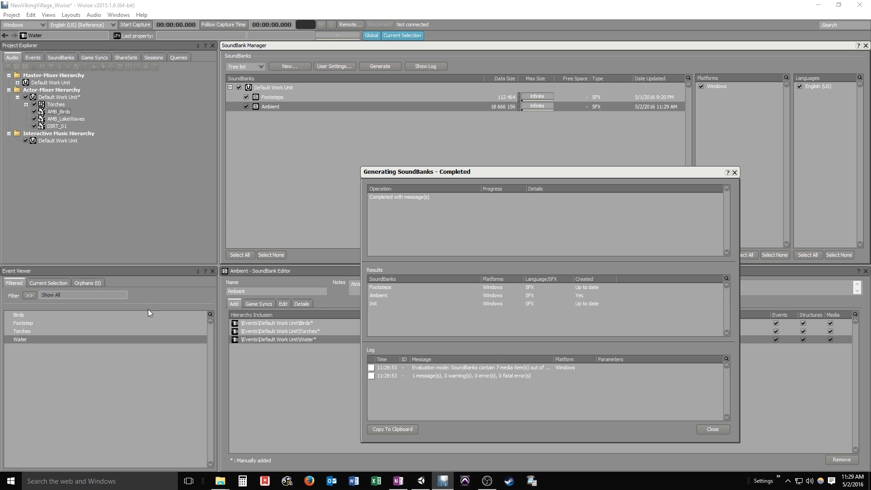
pyautogui.click(712, 429)
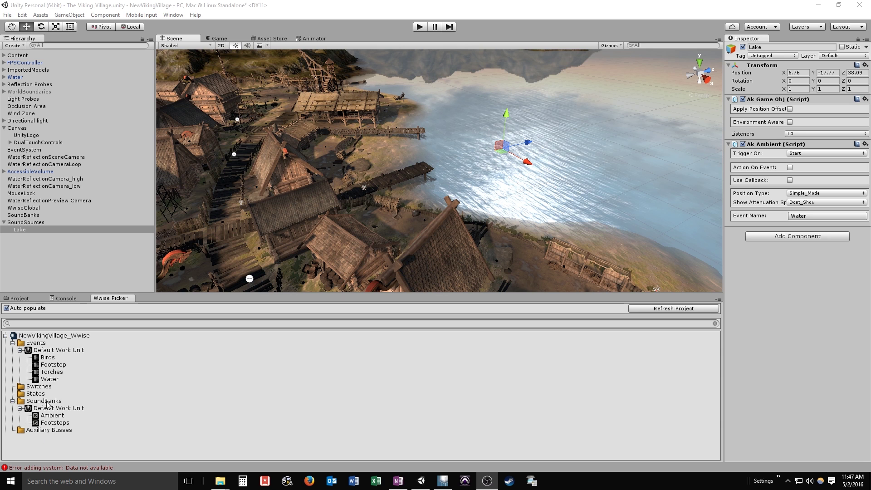
# Step: Inspect the Birds and Water events and the Ambient SoundBank in the Wwise Picker, and view the Lake object's surroundings
pyautogui.click(54, 358)
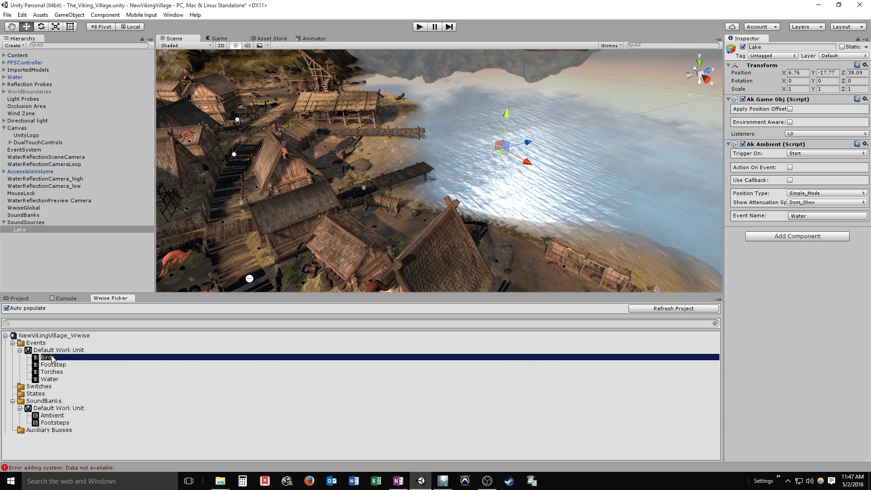
pyautogui.click(58, 380)
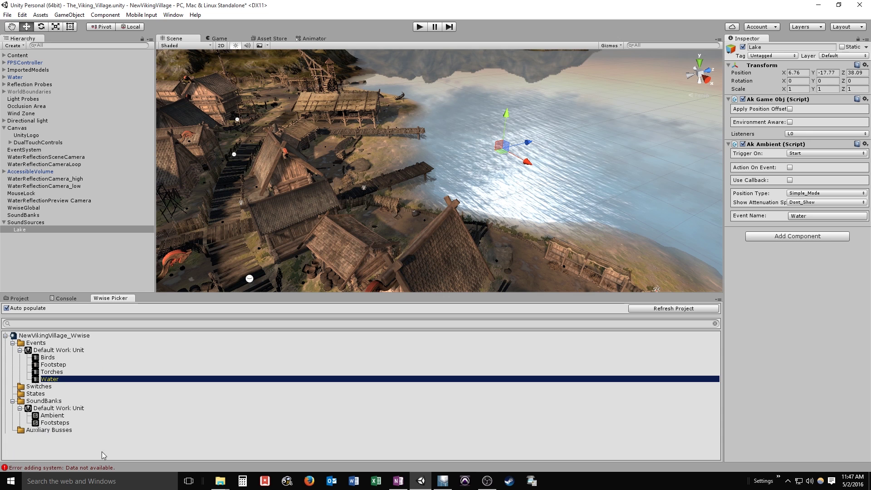
pyautogui.click(53, 415)
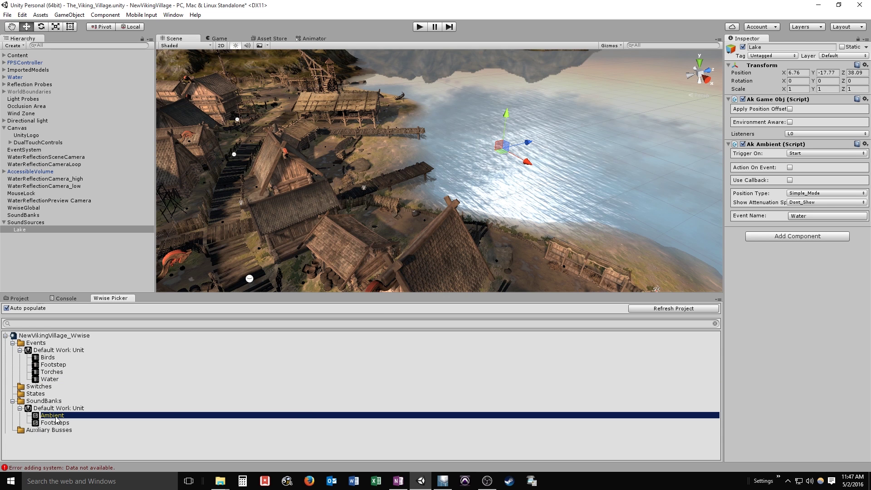
pyautogui.keyDown('alt'); pyautogui.moveTo(421, 212); pyautogui.dragTo(620, 182); pyautogui.keyUp('alt')
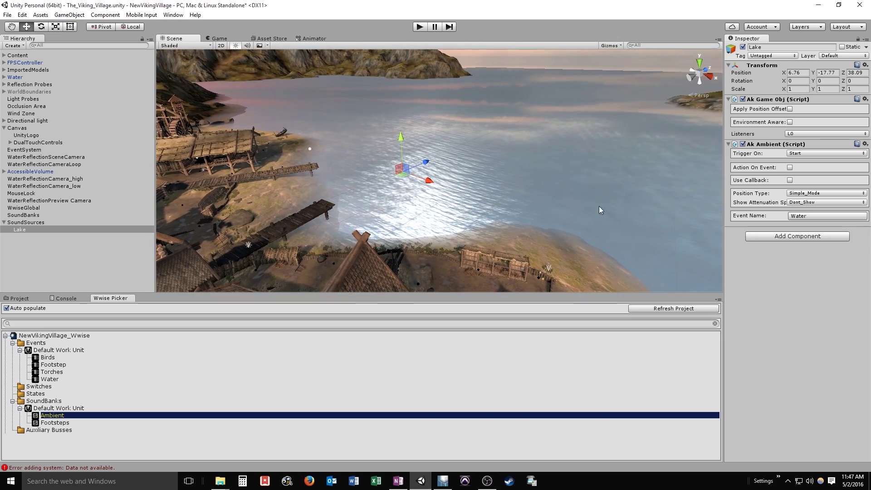
# Step: Examine the lake surface and the surrounding shoreline from several angles
pyautogui.keyDown('alt'); pyautogui.moveTo(493, 205); pyautogui.dragTo(455, 196); pyautogui.keyUp('alt')
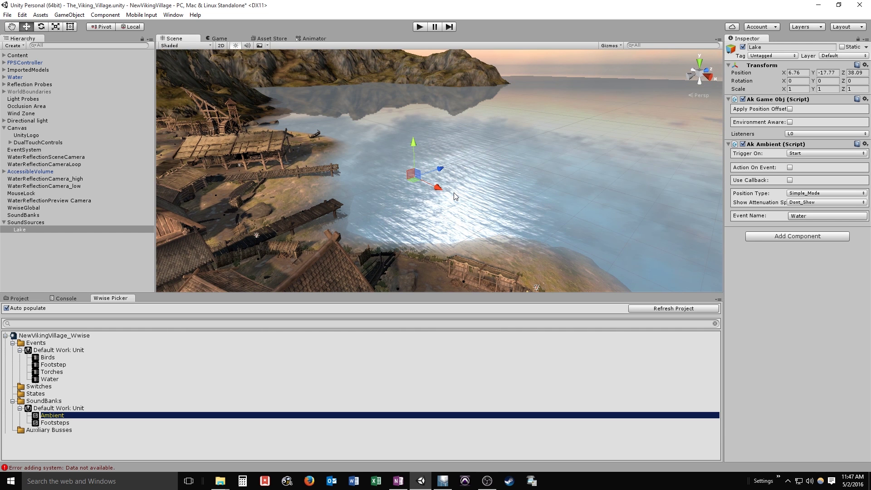
pyautogui.keyDown('alt'); pyautogui.moveTo(439, 205); pyautogui.dragTo(449, 189); pyautogui.keyUp('alt')
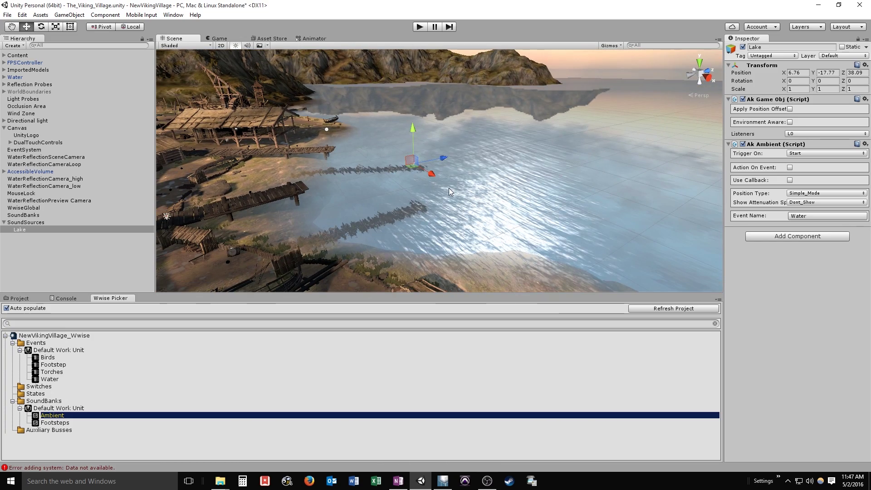
pyautogui.click(506, 178)
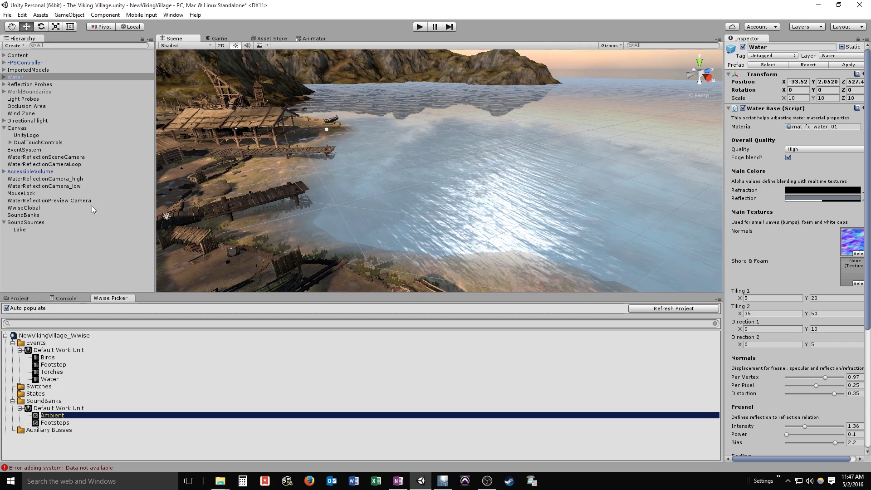
pyautogui.keyDown('alt'); pyautogui.moveTo(406, 157); pyautogui.dragTo(432, 186); pyautogui.keyUp('alt')
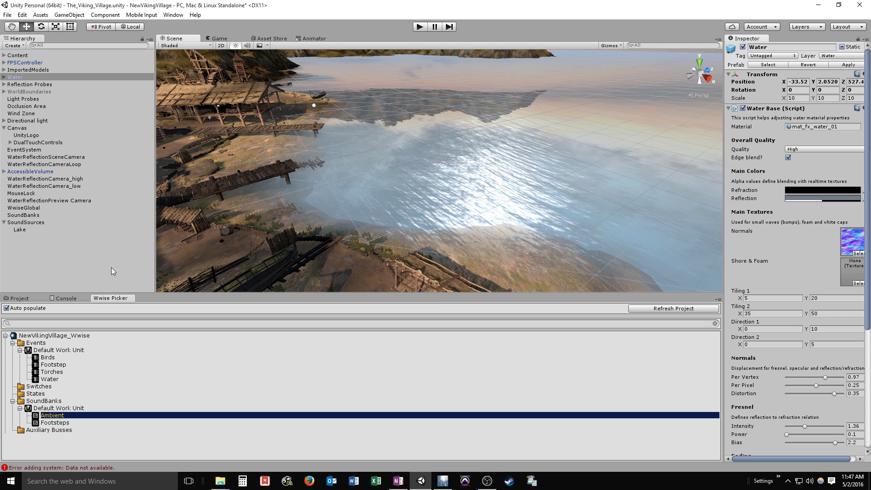
pyautogui.click(34, 222)
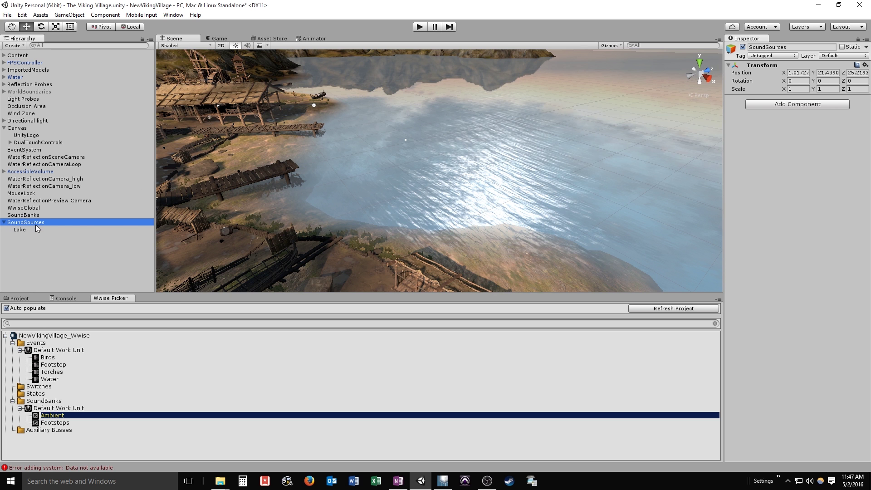
pyautogui.click(23, 45)
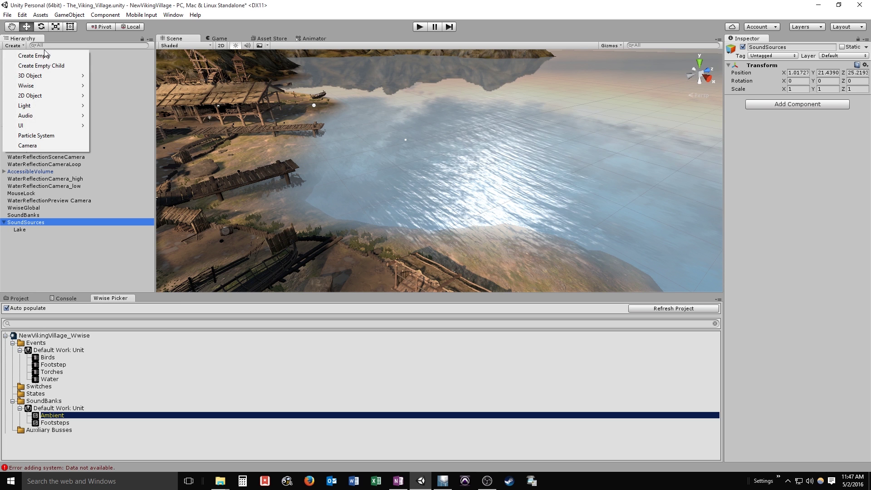
pyautogui.click(44, 54)
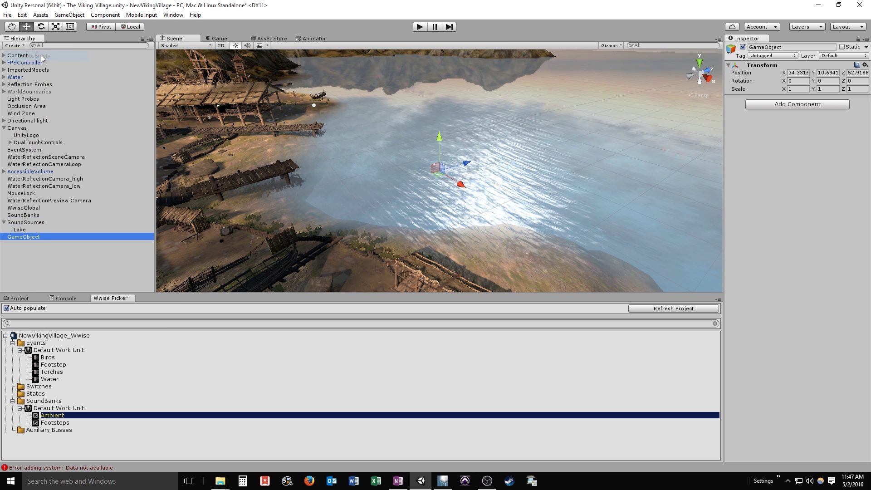
pyautogui.rightClick(28, 237)
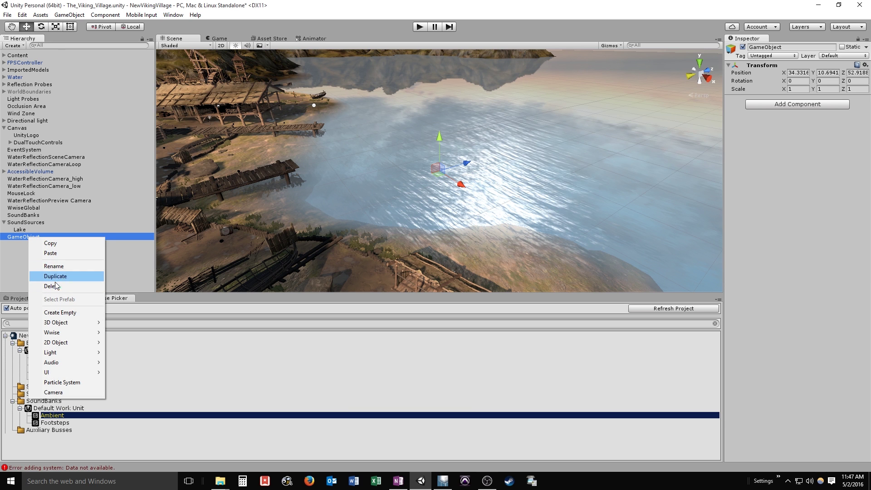
pyautogui.click(55, 286)
# Step: Try adding the Water event to the Lake object, and toggle its Environment Aware option on and back off
pyautogui.click(23, 229)
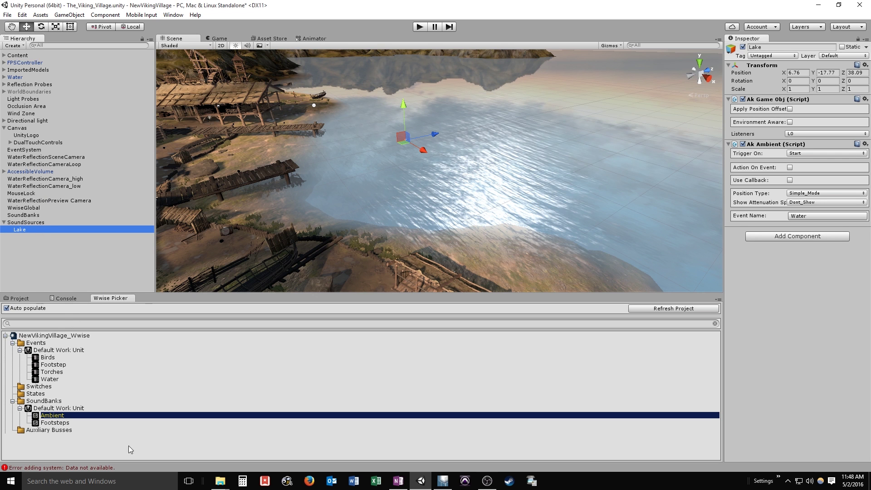
pyautogui.click(49, 380)
pyautogui.moveTo(49, 380); pyautogui.dragTo(767, 255)
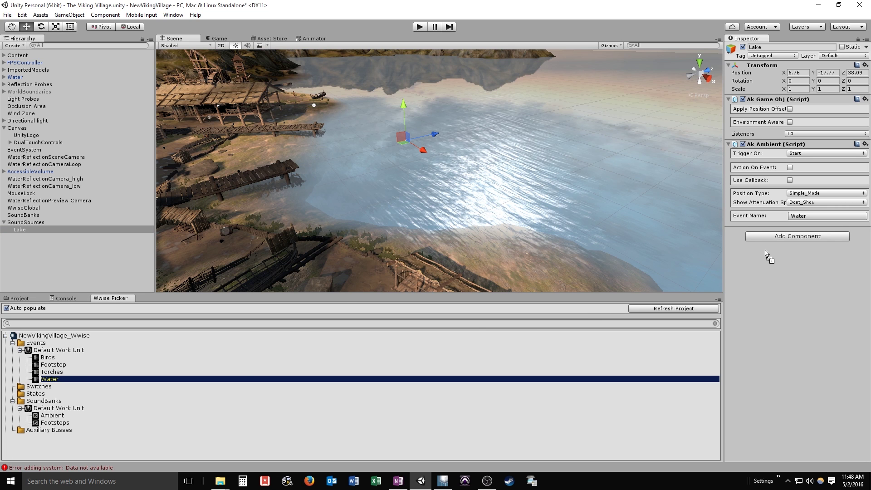
pyautogui.moveTo(767, 256); pyautogui.dragTo(751, 271)
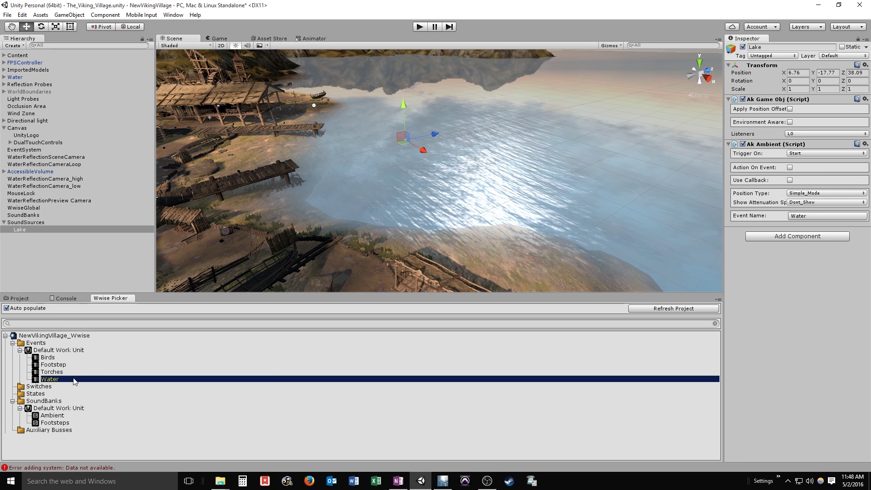
pyautogui.click(790, 122)
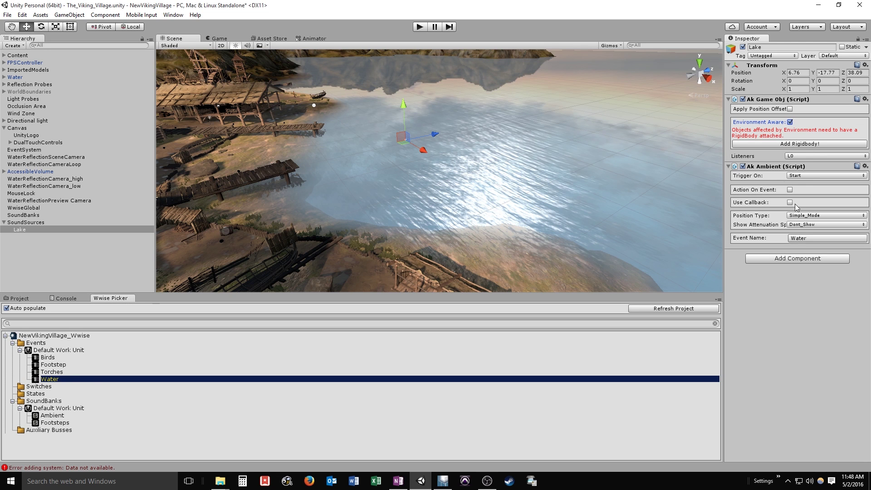
pyautogui.click(789, 122)
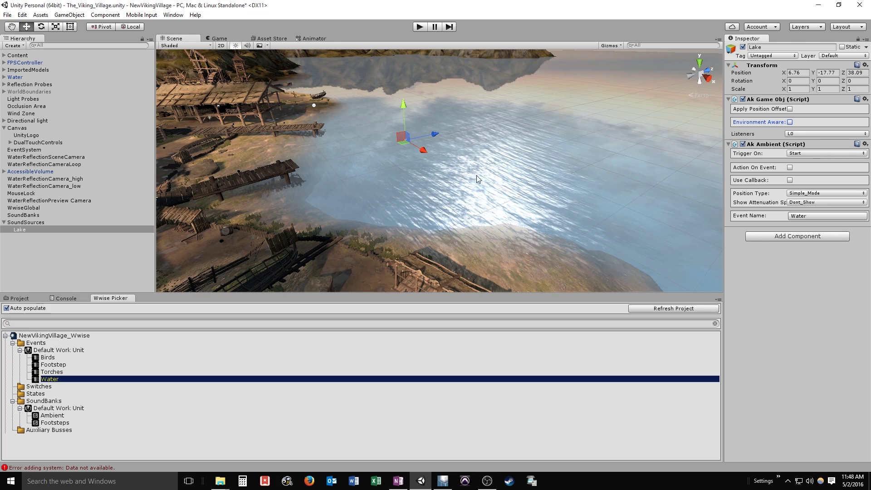
# Step: Set Lake's attenuation sphere display to Current_Event_Only and move Lake along Z to 30.8
pyautogui.keyDown('alt'); pyautogui.moveTo(406, 139); pyautogui.dragTo(381, 155); pyautogui.keyUp('alt')
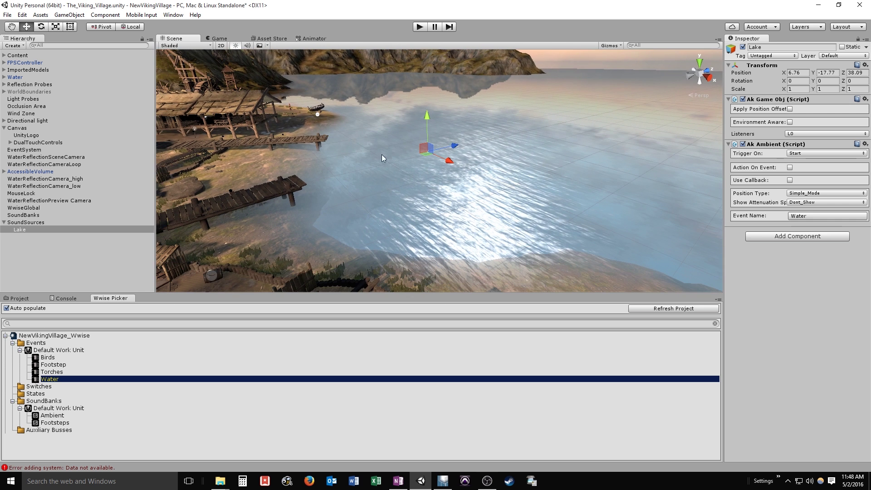
pyautogui.click(807, 202)
pyautogui.click(815, 219)
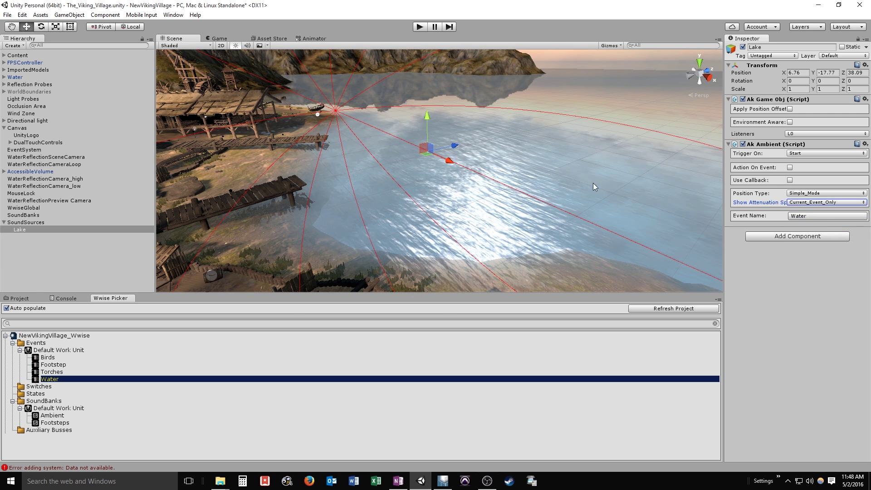
pyautogui.keyDown('alt'); pyautogui.moveTo(431, 157); pyautogui.dragTo(399, 163); pyautogui.keyUp('alt')
# Step: Play the scene and walk through the village to the wooden pier to listen to the lake sound
pyautogui.click(416, 27)
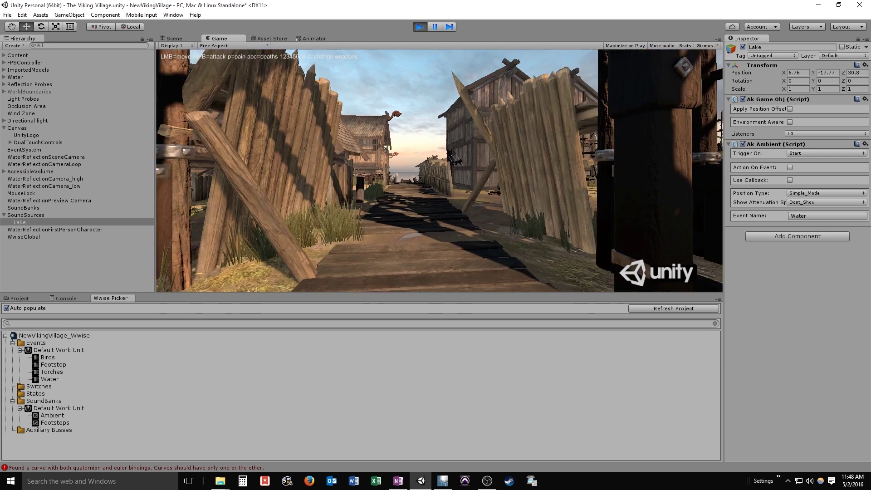
pyautogui.press('w')
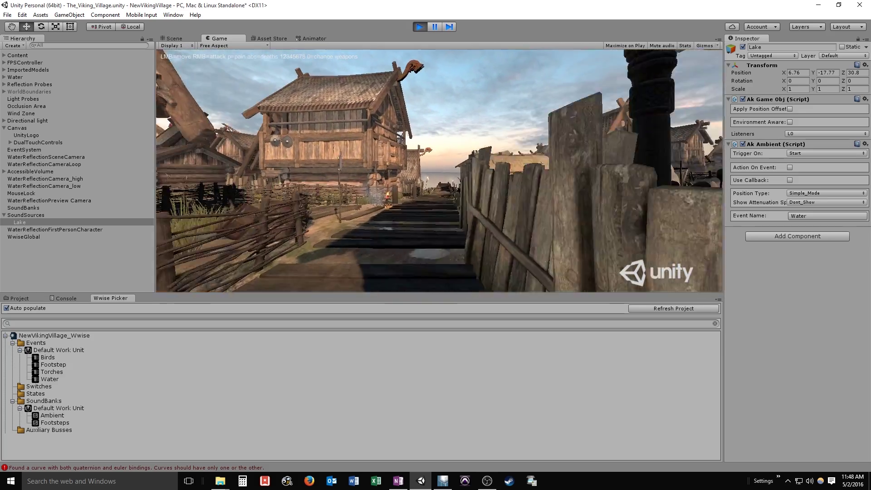
pyautogui.press('w')
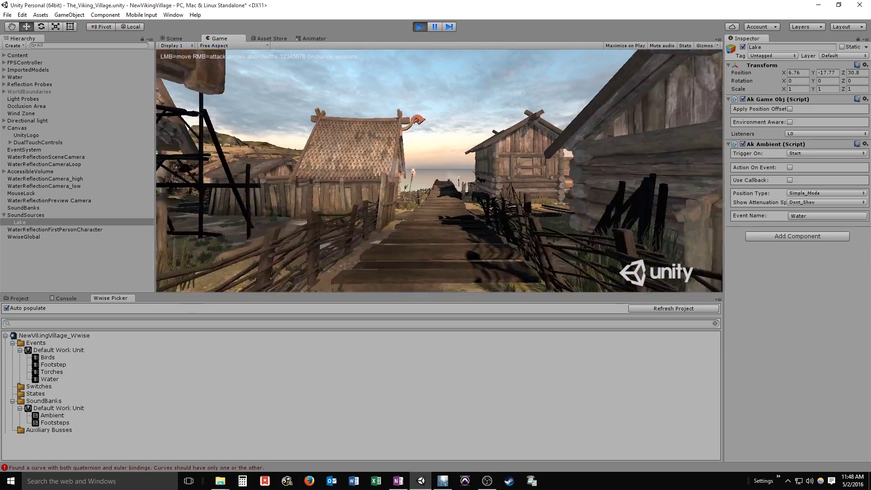
pyautogui.press('w')
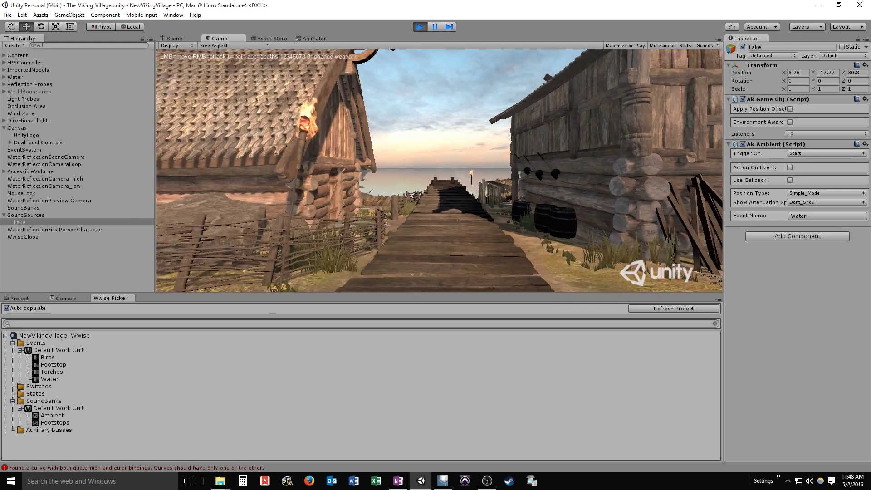
pyautogui.press('w')
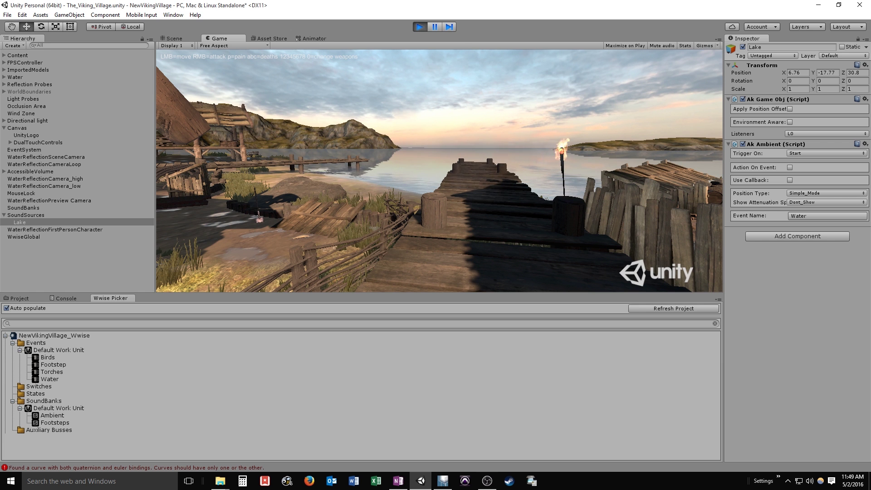
# Step: Walk along the lakeshore and back to a pier to check the water sound, and stop playing the scene
pyautogui.press('s')
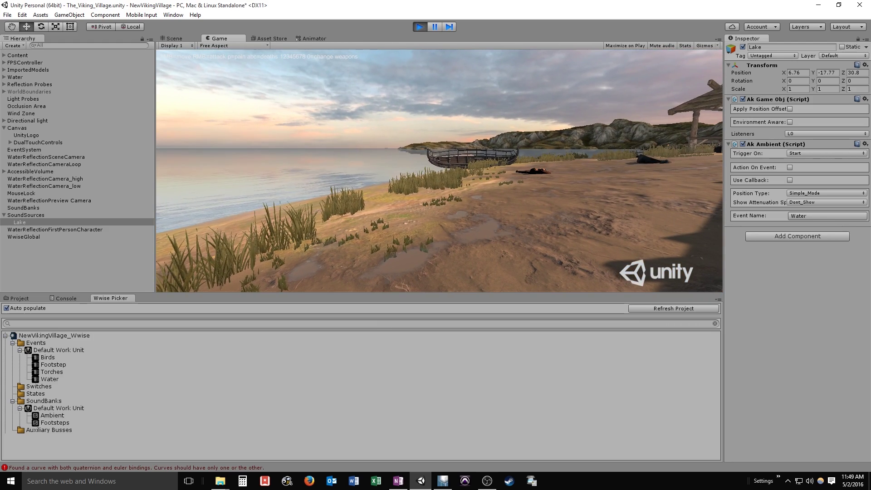
pyautogui.press('w')
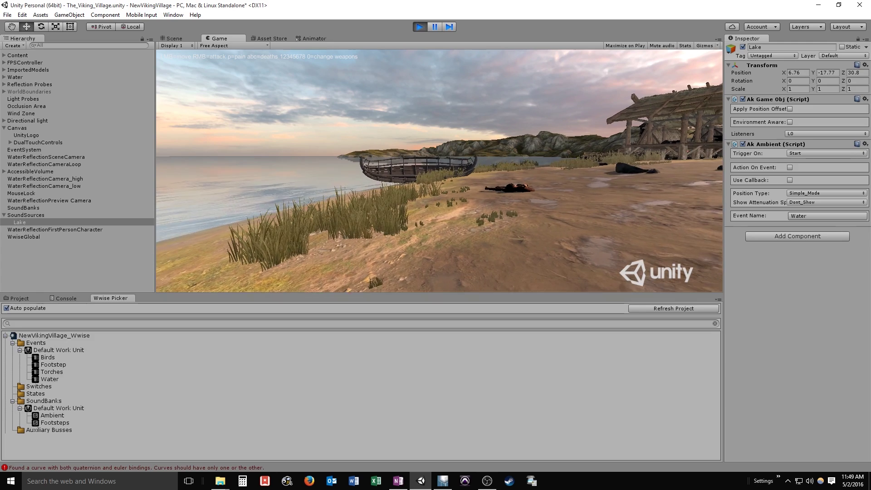
pyautogui.press('w')
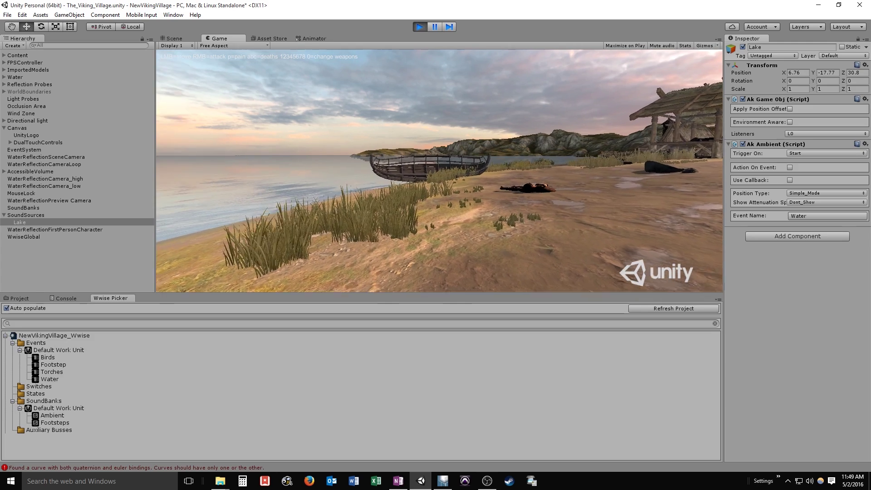
pyautogui.press('w')
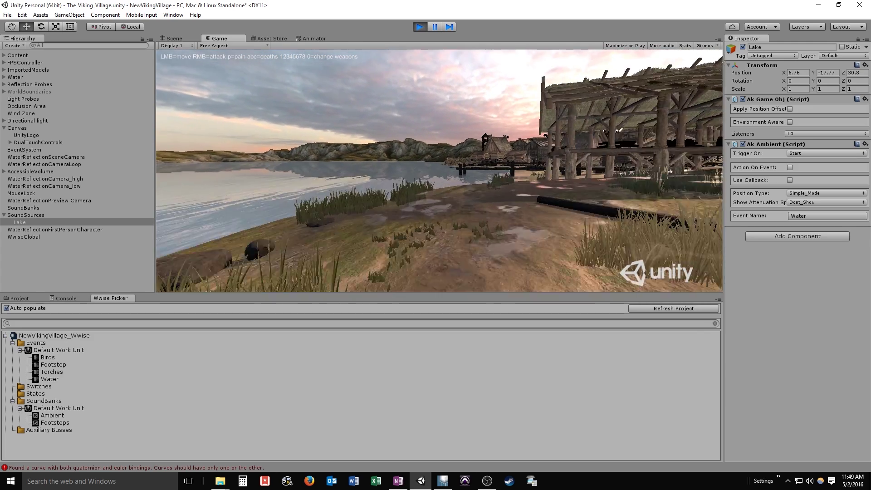
pyautogui.press('w')
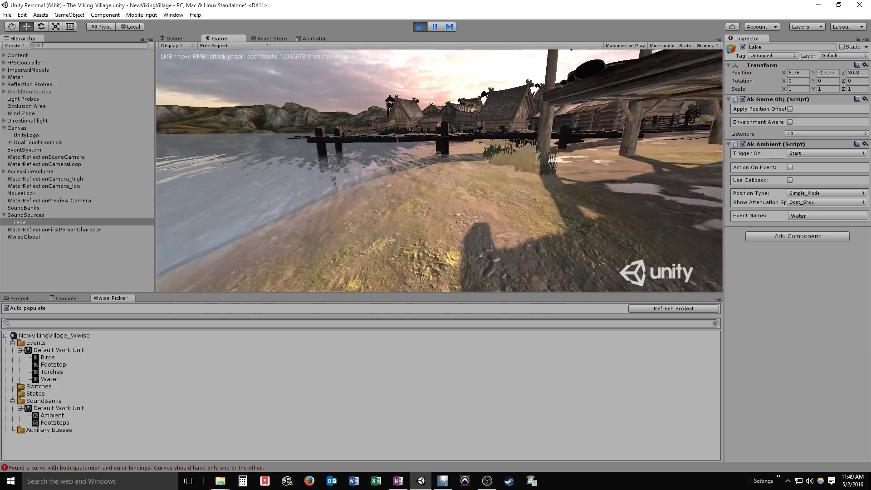
pyautogui.press('w')
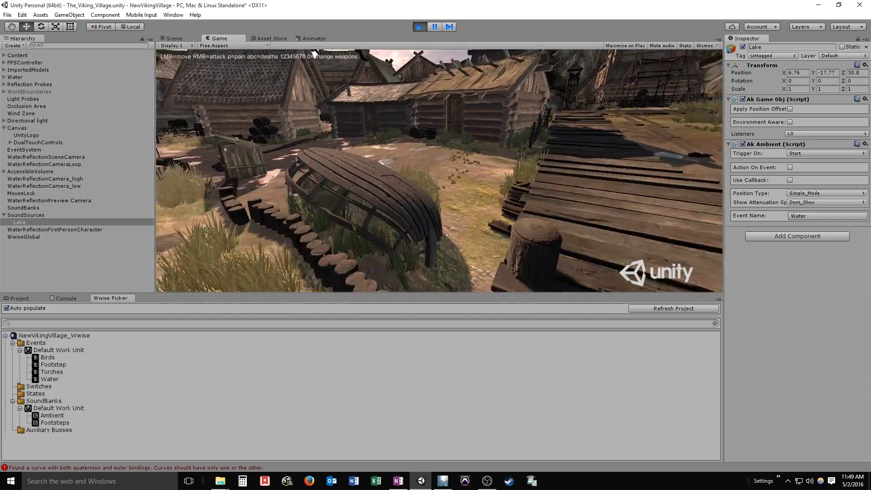
pyautogui.press('w')
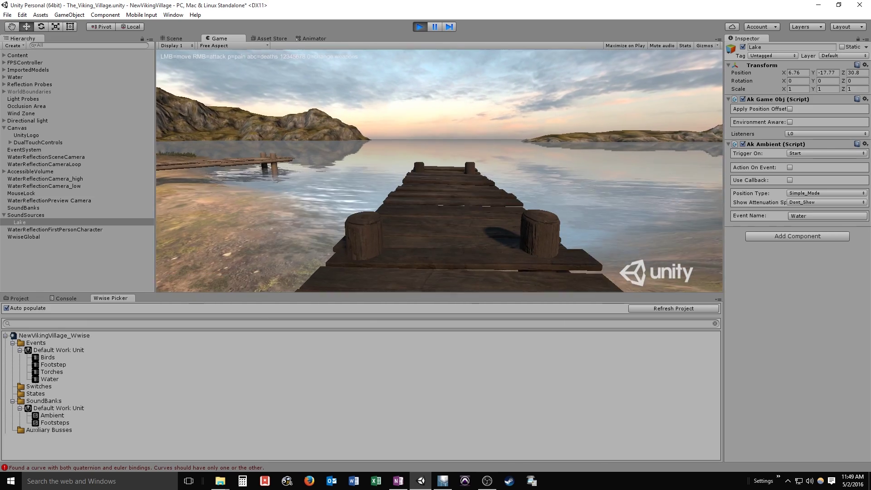
pyautogui.press('super')
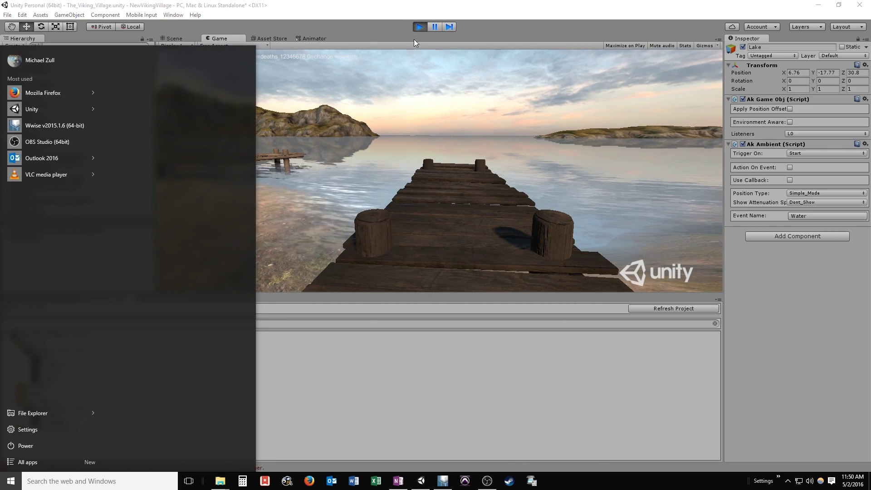
pyautogui.click(423, 19)
pyautogui.click(416, 26)
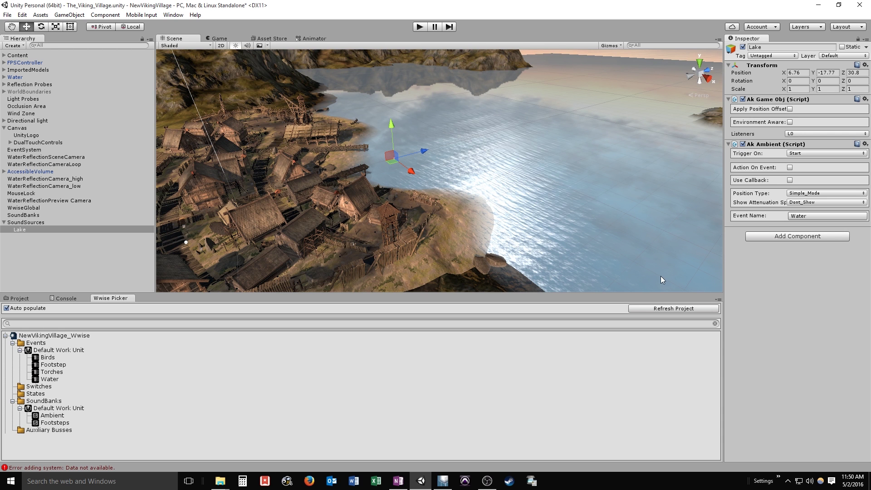
# Step: Set Lake's Ak Ambient Position Type to Large_Mode, and add a sound point with the main transform hidden
pyautogui.click(820, 195)
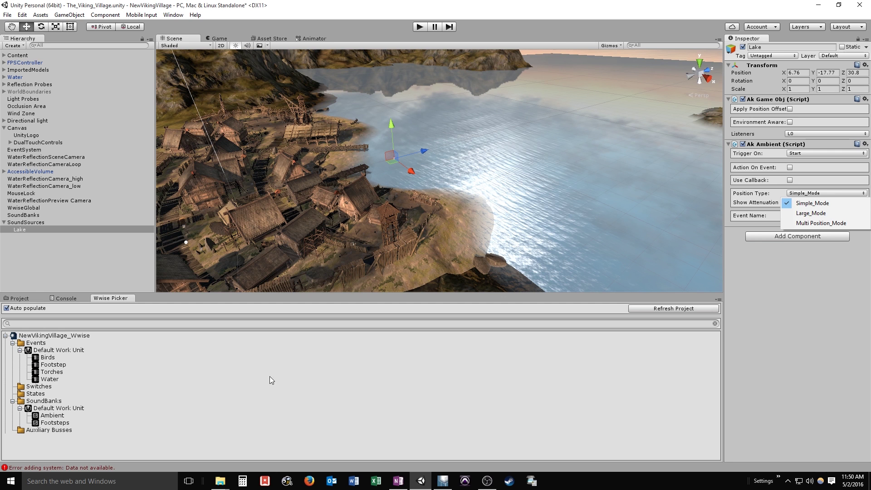
pyautogui.click(29, 228)
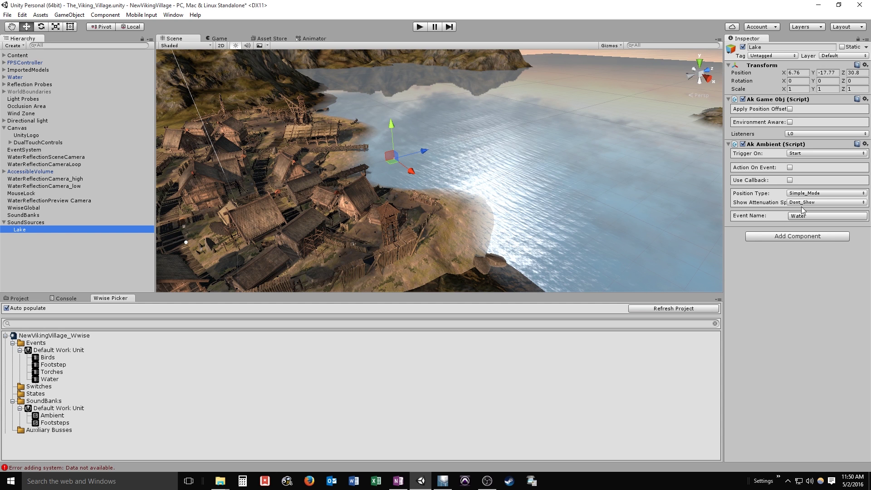
pyautogui.click(827, 193)
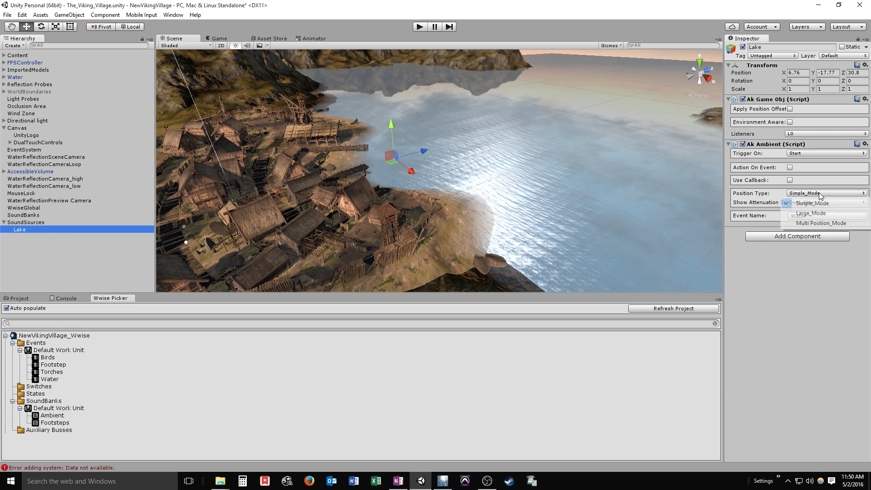
pyautogui.click(809, 214)
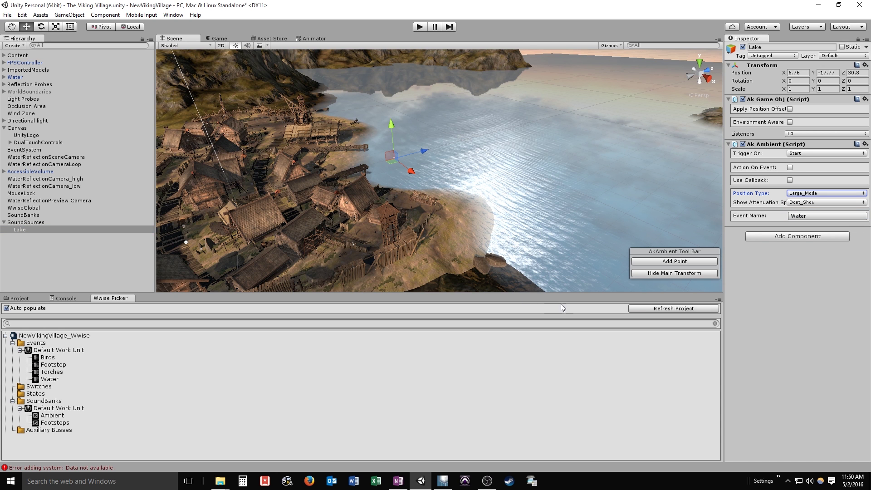
pyautogui.click(667, 262)
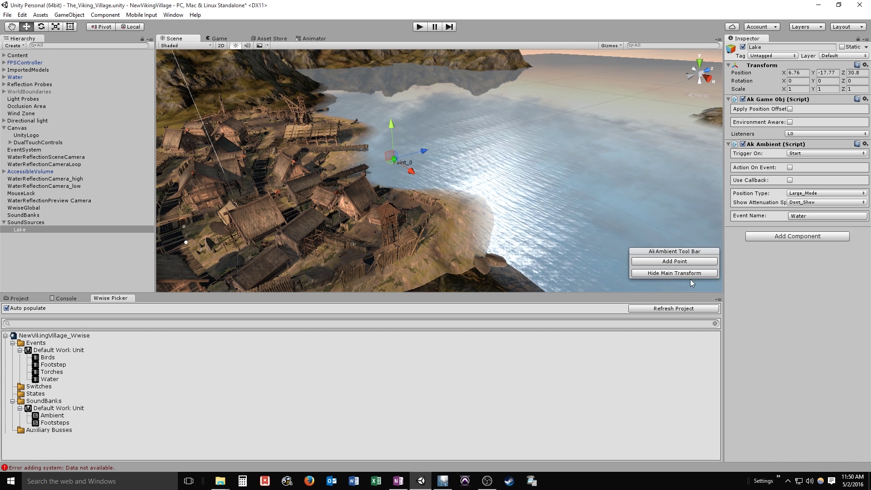
pyautogui.click(673, 272)
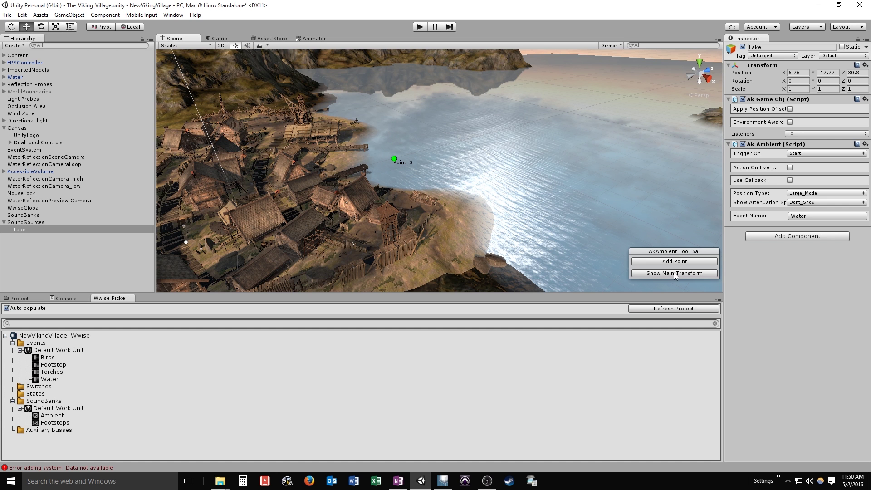
# Step: Add a second sound point to Lake with the main transform hidden, and move it from Point_0 along the shoreline
pyautogui.click(674, 273)
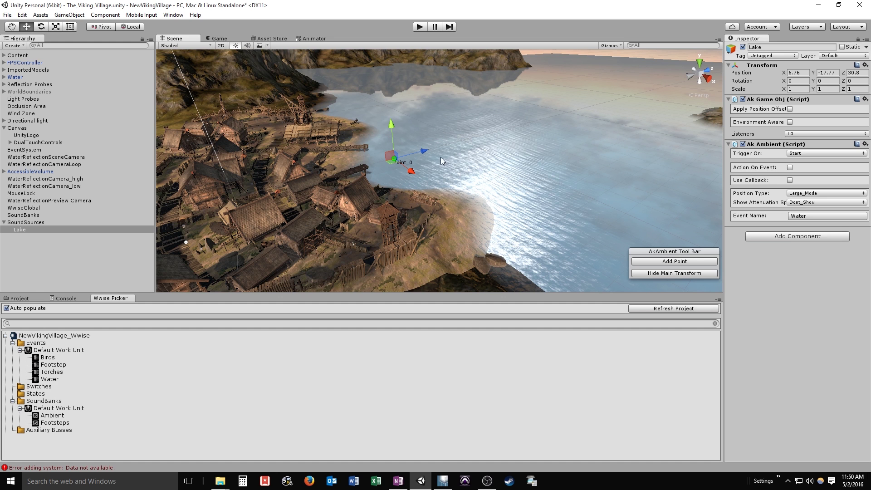
pyautogui.click(682, 274)
pyautogui.click(676, 261)
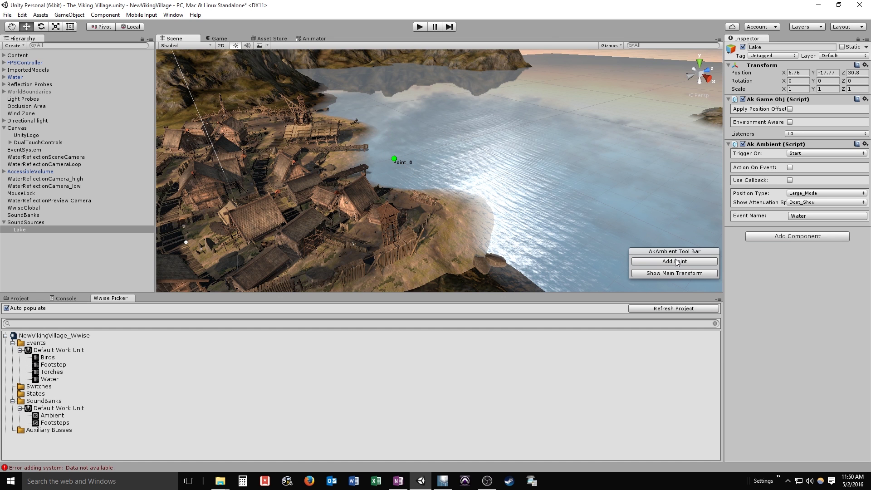
pyautogui.click(394, 159)
pyautogui.moveTo(394, 160); pyautogui.dragTo(442, 202)
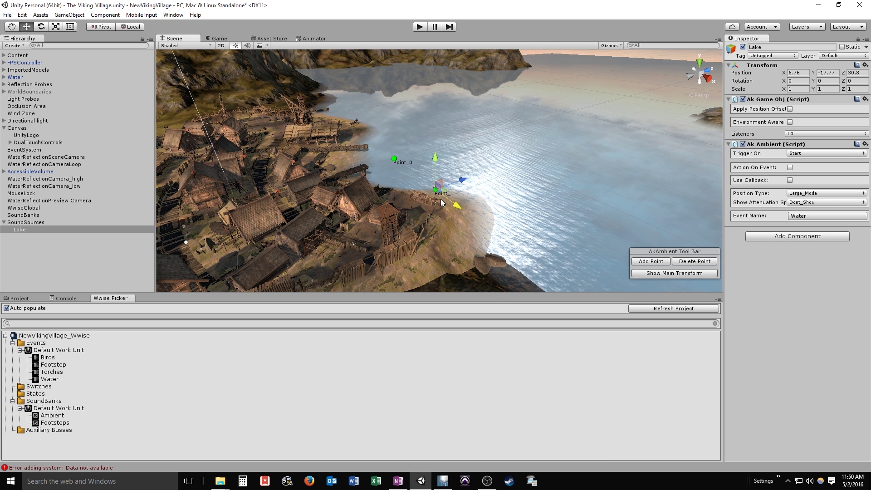
pyautogui.keyDown('alt'); pyautogui.moveTo(508, 175); pyautogui.dragTo(455, 220); pyautogui.keyUp('alt')
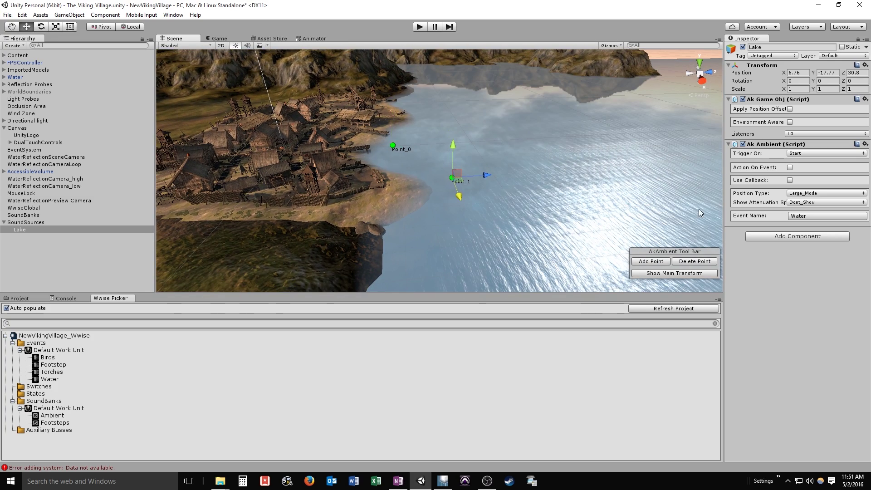
# Step: Set Lake's attenuation sphere display to Current_Event_Only and adjust Point_1 along the shore to suit the spheres' coverage
pyautogui.click(810, 202)
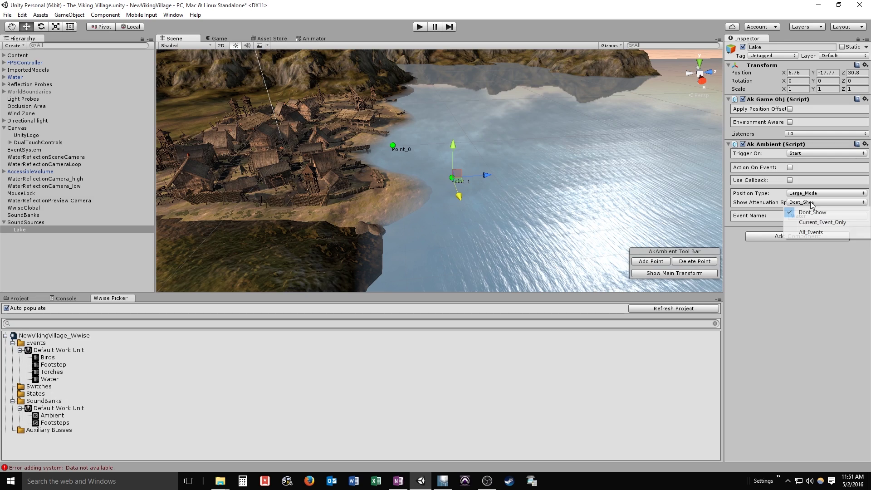
pyautogui.click(817, 222)
pyautogui.keyDown('alt'); pyautogui.moveTo(608, 182); pyautogui.dragTo(582, 149); pyautogui.keyUp('alt')
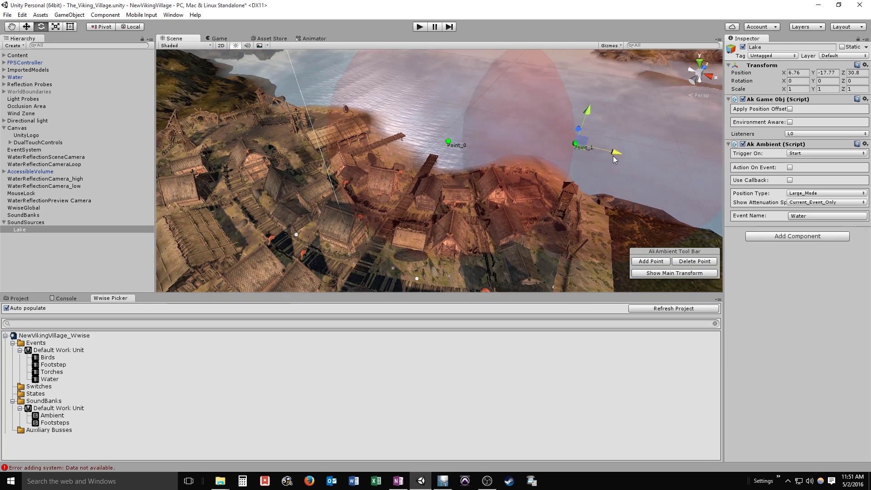
pyautogui.moveTo(635, 167)
pyautogui.keyDown('alt'); pyautogui.mouseDown()
pyautogui.moveTo(657, 175)
pyautogui.moveTo(635, 166)
pyautogui.mouseUp(); pyautogui.keyUp('alt')
# Step: Add a third sound point to Lake at Point_0's location and activate the Move tool
pyautogui.click(402, 145)
pyautogui.click(698, 274)
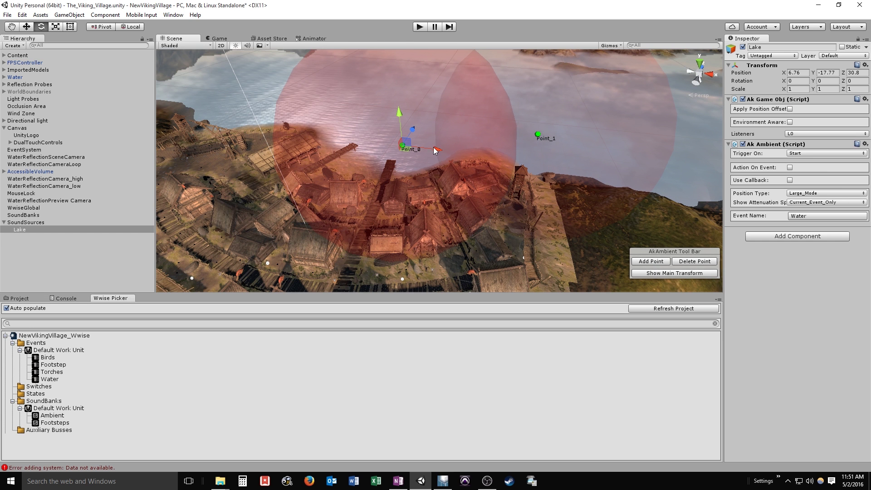
pyautogui.press('w')
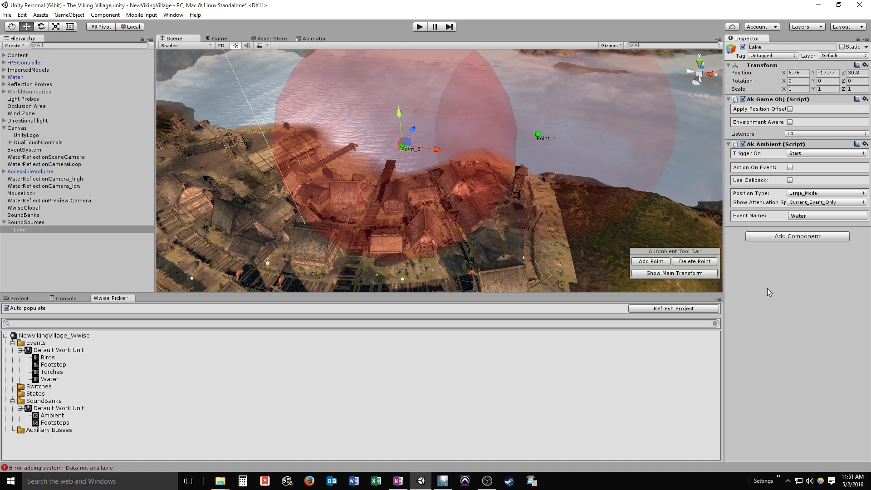
pyautogui.click(445, 134)
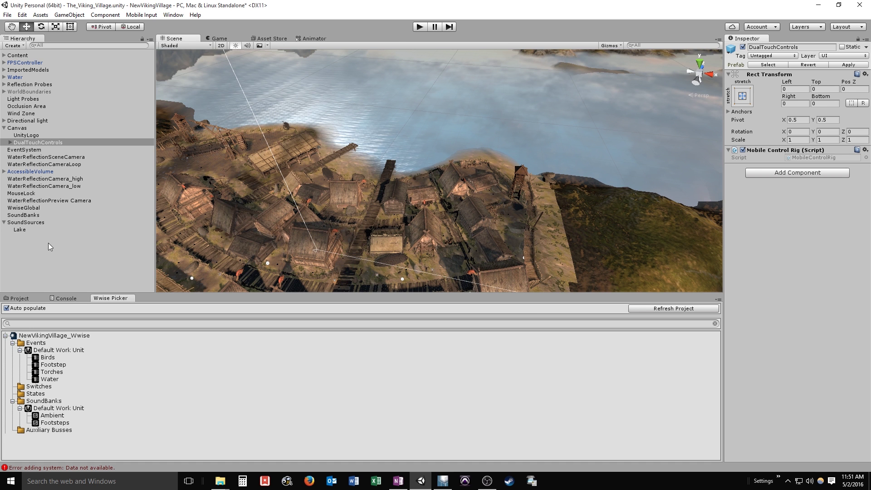
pyautogui.click(20, 229)
pyautogui.moveTo(436, 149); pyautogui.dragTo(407, 144)
pyautogui.hotkey('ctrl', 'z')
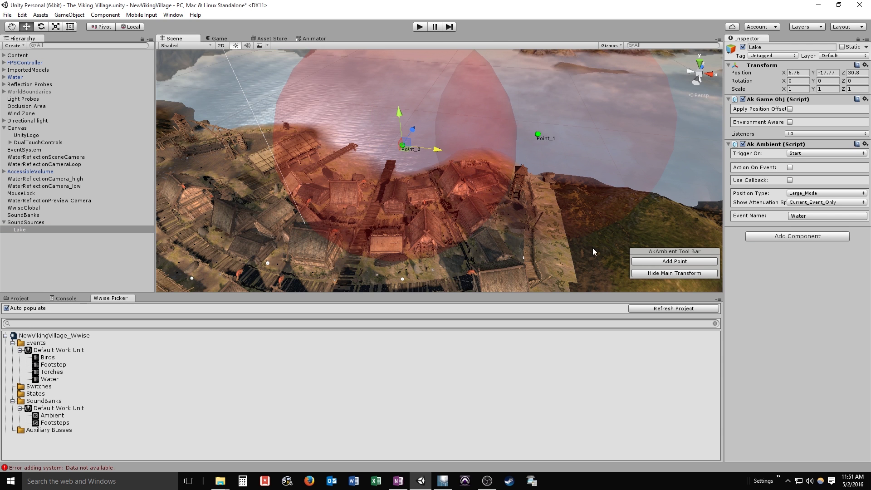
pyautogui.click(670, 271)
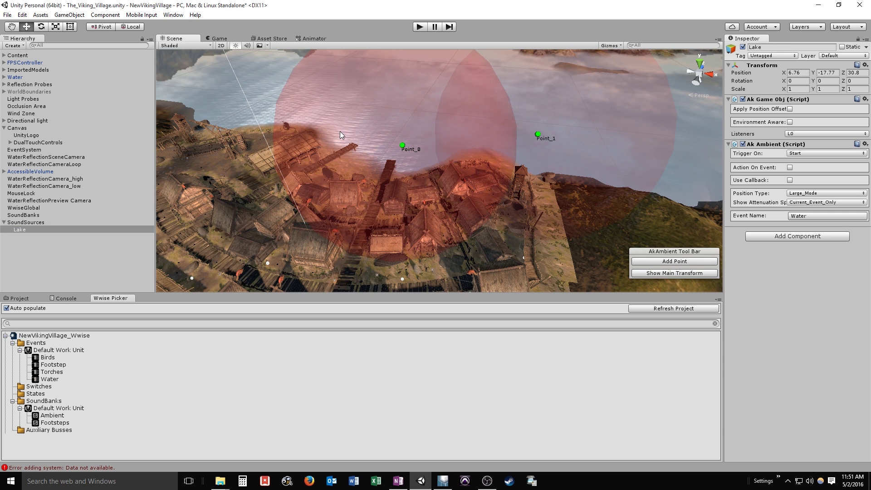
# Step: Move Point_2 away from Point_0 along the shoreline, on the side opposite Point_1, with their attenuation spheres slightly overlapping
pyautogui.click(403, 146)
pyautogui.moveTo(439, 153); pyautogui.dragTo(407, 132, button='right')
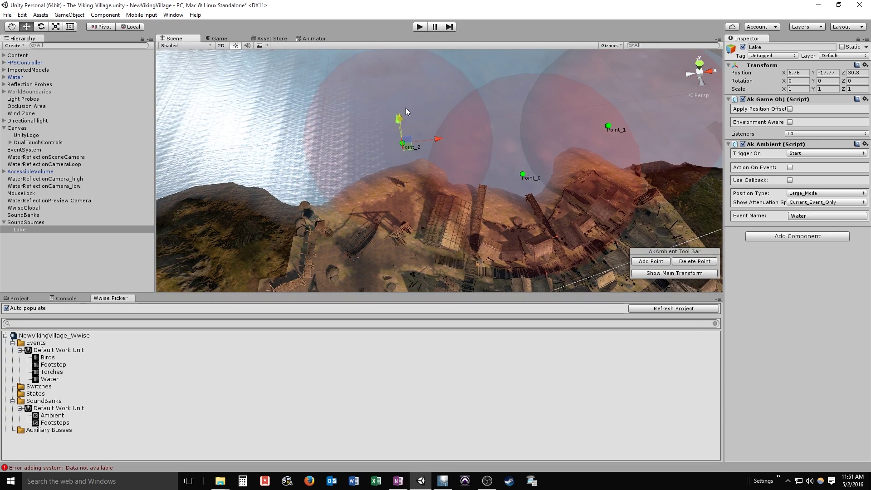
pyautogui.moveTo(483, 150); pyautogui.dragTo(464, 108, button='right')
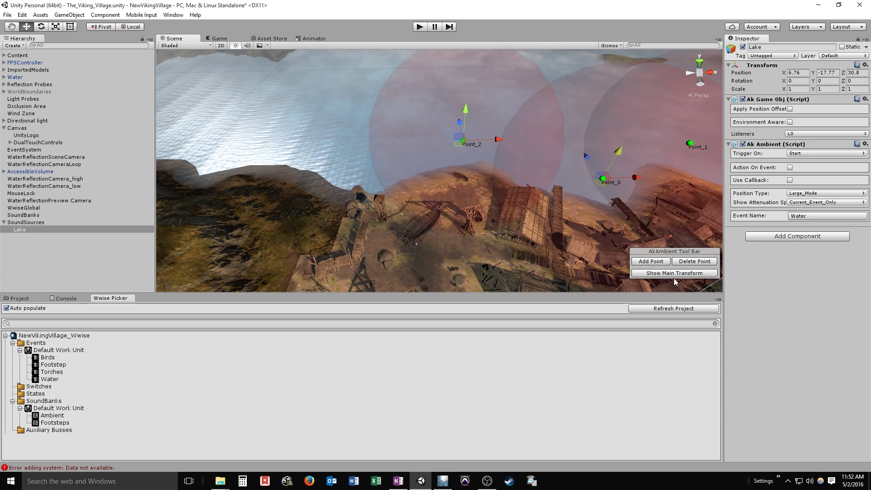
# Step: Add a fourth sound point to Lake and place it near the shore beyond Point_2, overlapping that point's sphere
pyautogui.click(654, 261)
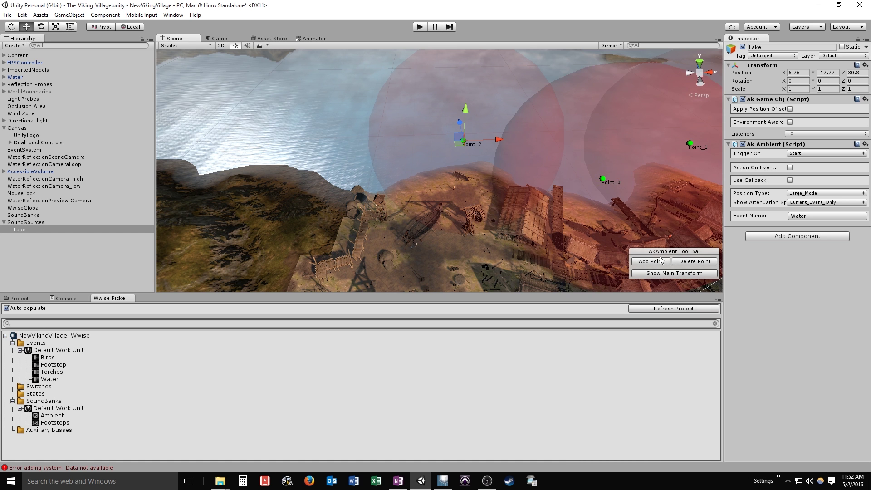
pyautogui.click(603, 180)
pyautogui.moveTo(636, 178); pyautogui.dragTo(466, 195)
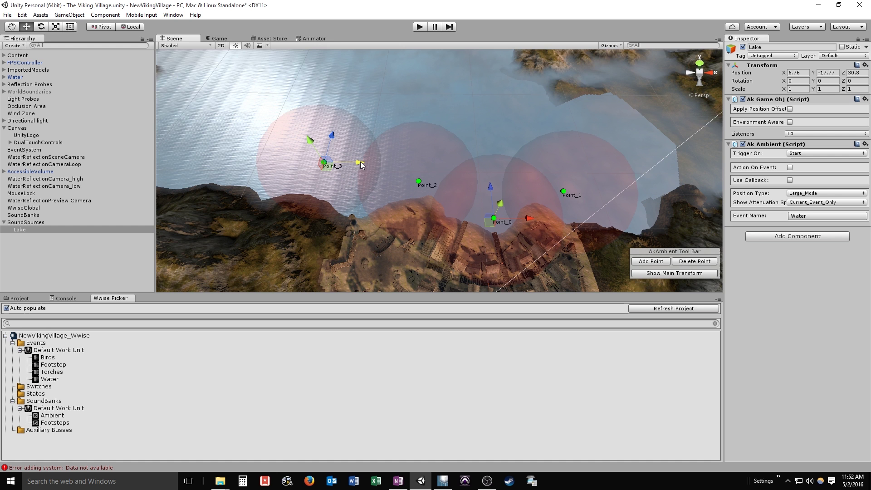
pyautogui.moveTo(332, 136); pyautogui.dragTo(328, 154)
pyautogui.moveTo(354, 184); pyautogui.dragTo(390, 189)
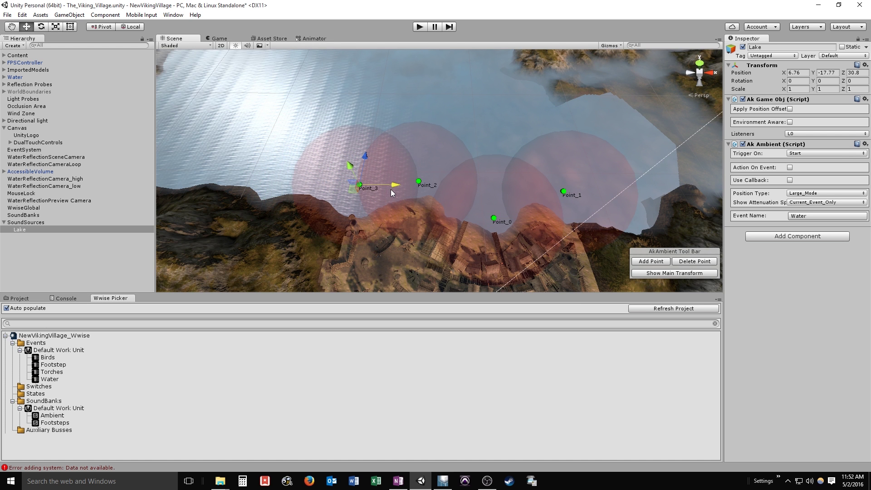
pyautogui.moveTo(364, 156); pyautogui.dragTo(364, 168)
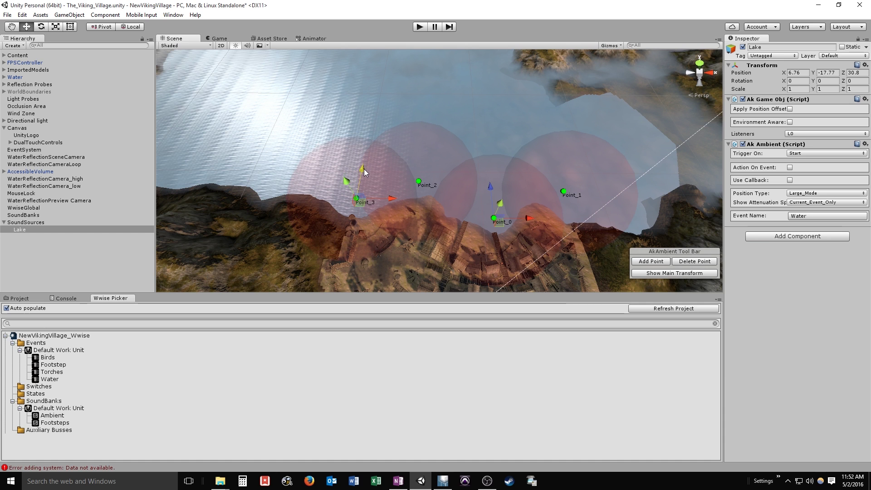
# Step: Shift Point_1 farther along the shoreline from Point_0 and closer to land
pyautogui.click(419, 181)
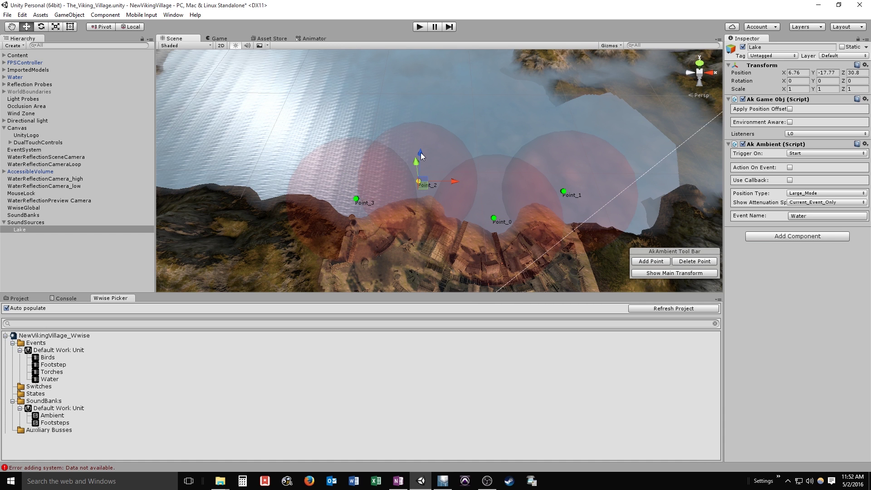
pyautogui.click(563, 191)
pyautogui.moveTo(598, 195); pyautogui.dragTo(608, 195)
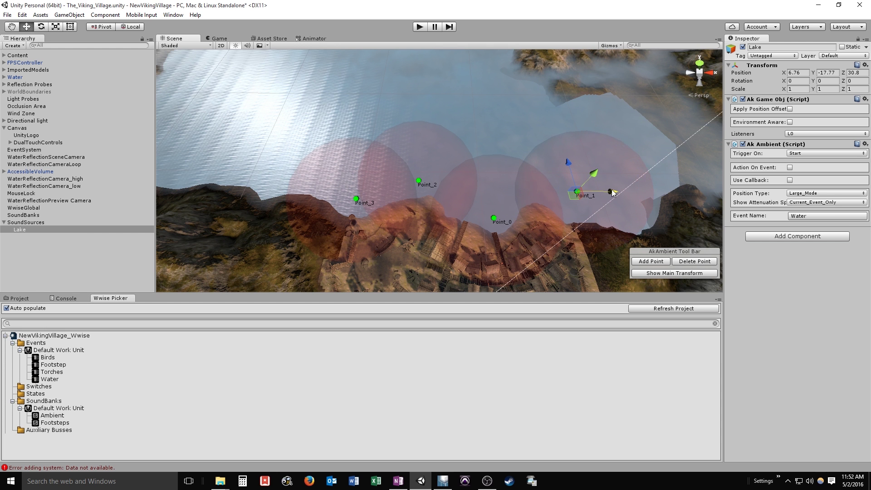
pyautogui.moveTo(576, 162); pyautogui.dragTo(525, 205)
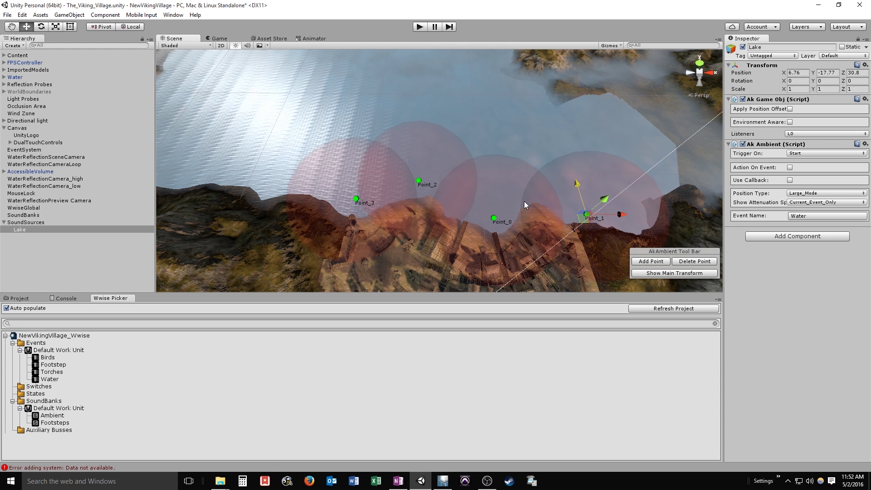
pyautogui.keyDown('alt'); pyautogui.moveTo(529, 170); pyautogui.dragTo(600, 138); pyautogui.keyUp('alt')
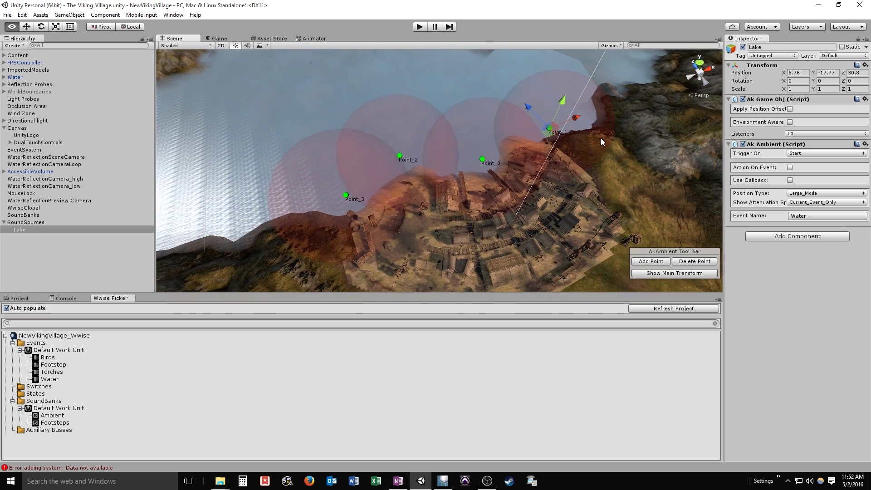
# Step: Show Lake's main transform, try moving it along Z toward the open water, and undo the move
pyautogui.click(674, 273)
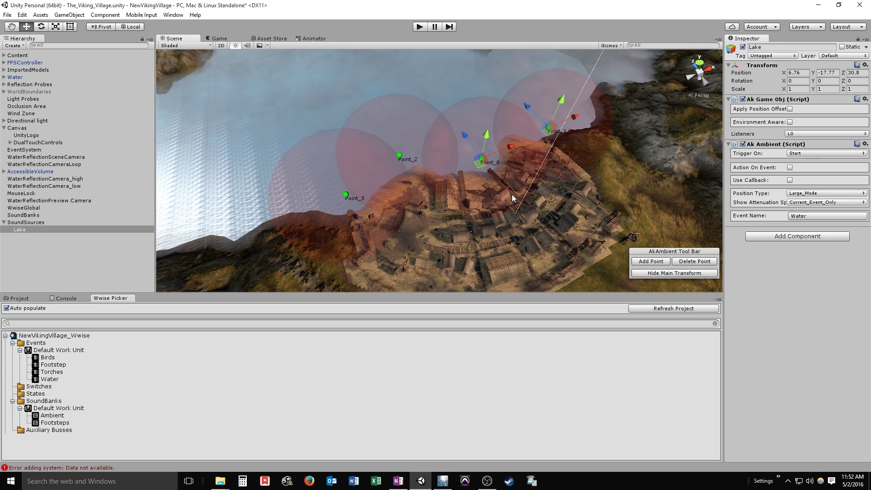
pyautogui.moveTo(464, 133); pyautogui.dragTo(424, 117)
pyautogui.hotkey('ctrl', 'z')
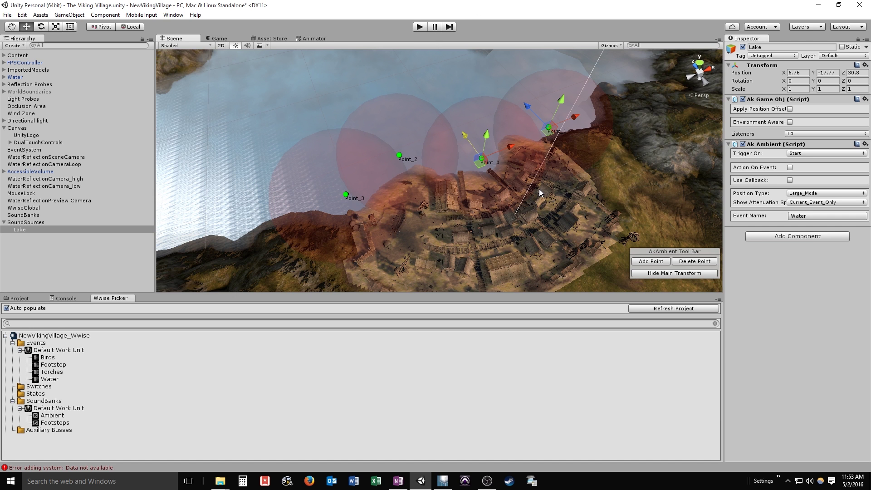
# Step: Play the scene and walk down the village path to the end of the pier to listen to the multi-point lake sound
pyautogui.click(420, 27)
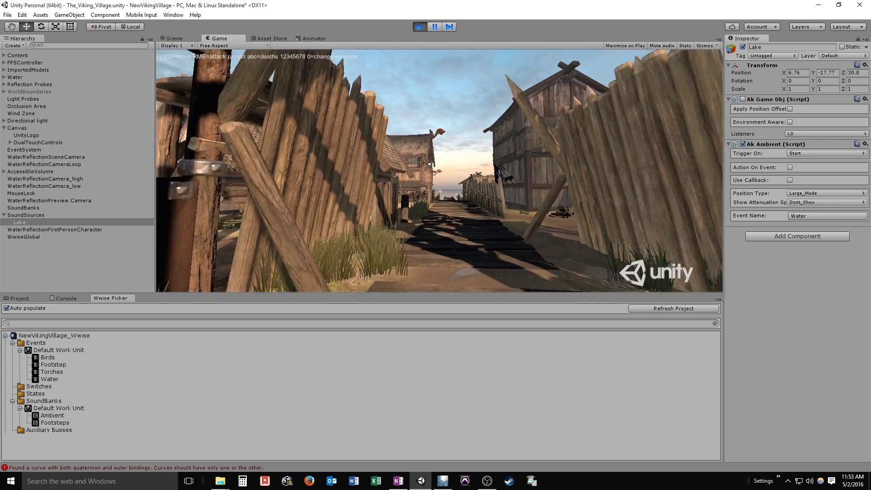
pyautogui.press('w')
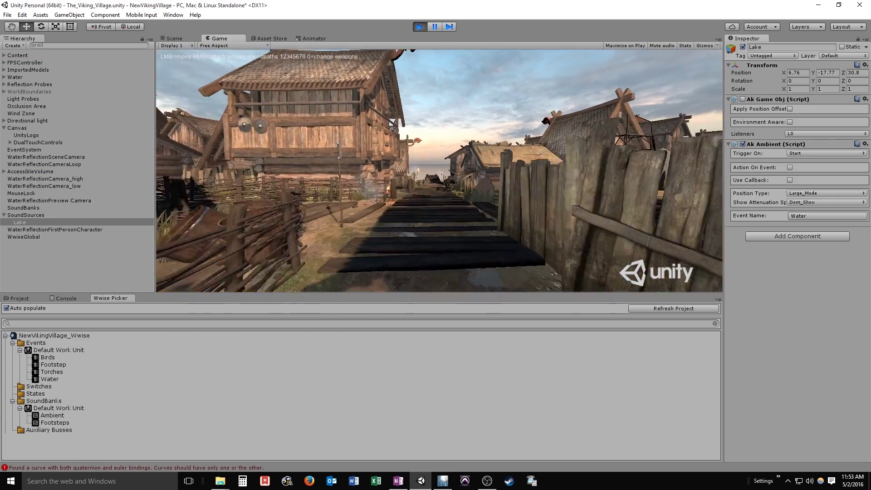
pyautogui.press('w')
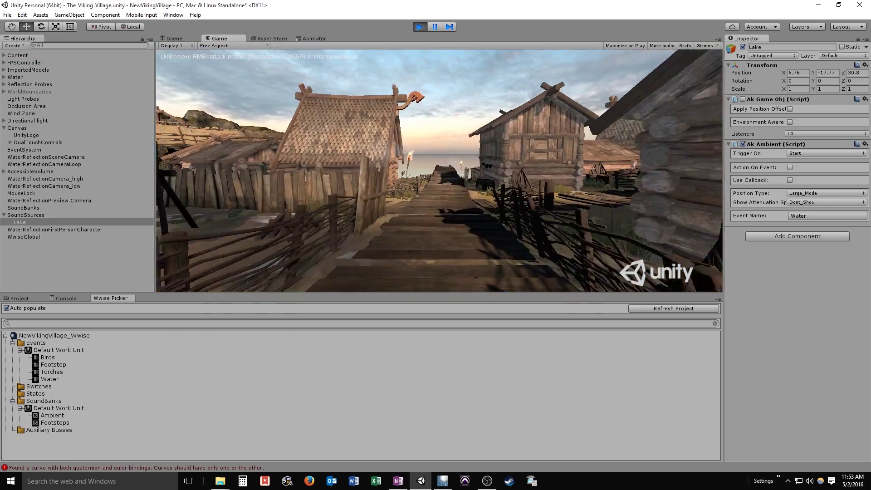
pyautogui.press('w')
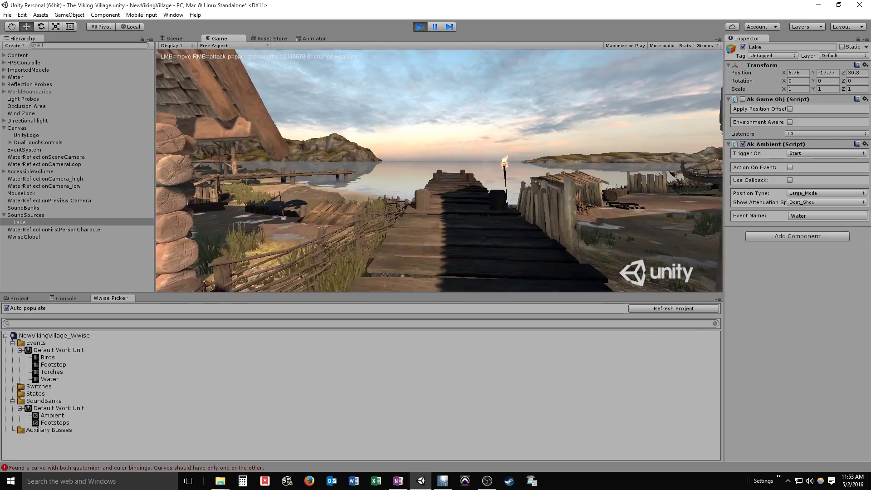
pyautogui.press('w')
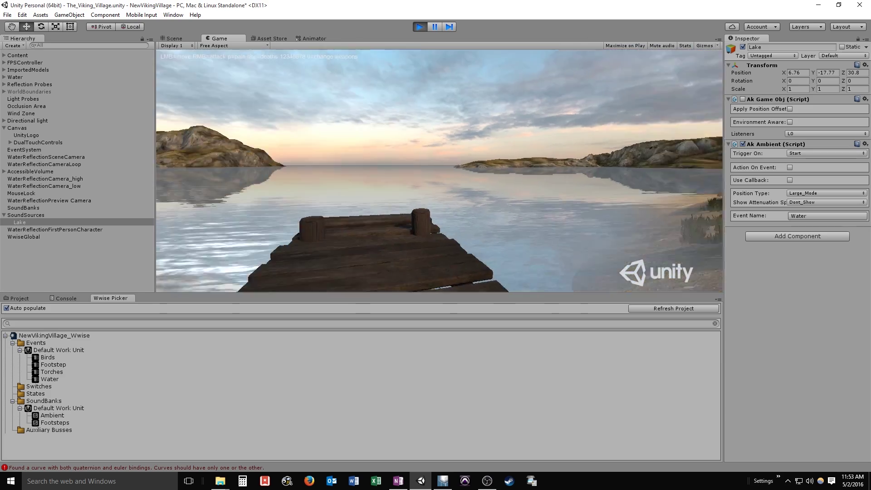
# Step: Walk from the pier through the village and along the lakeshore to listen to the multi-point lake sound, and stop playing the scene
pyautogui.press('w')
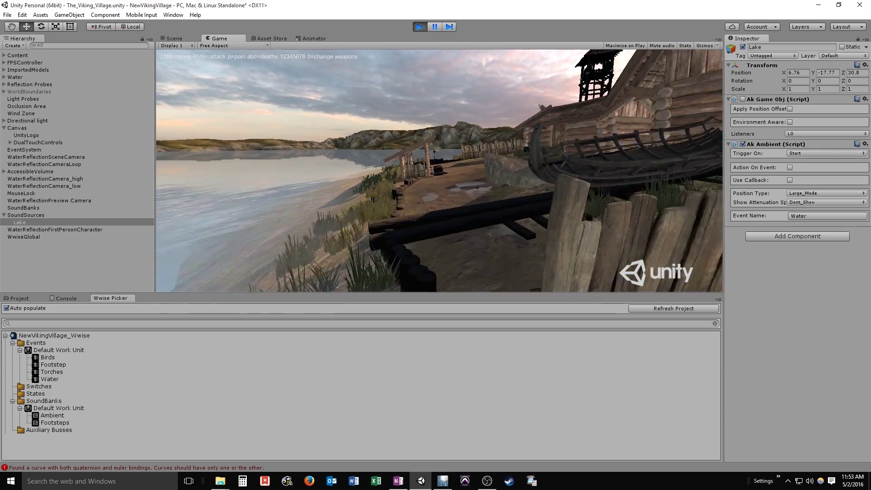
pyautogui.press('w')
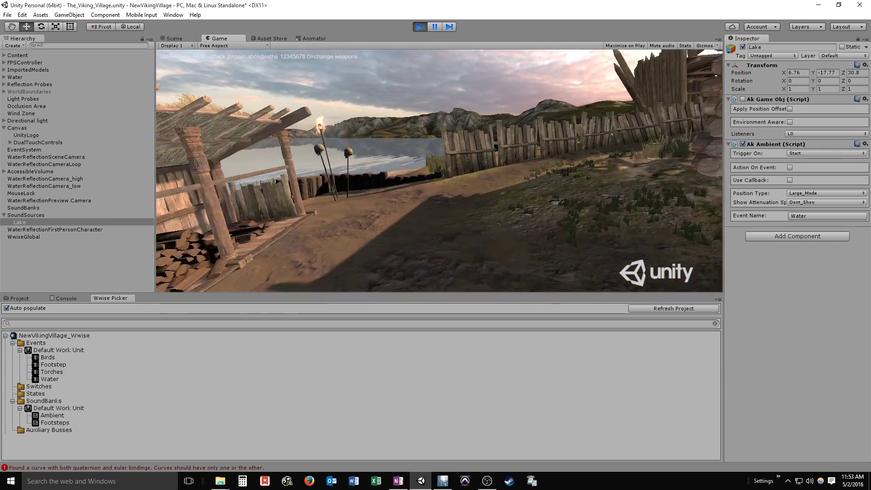
pyautogui.press('w')
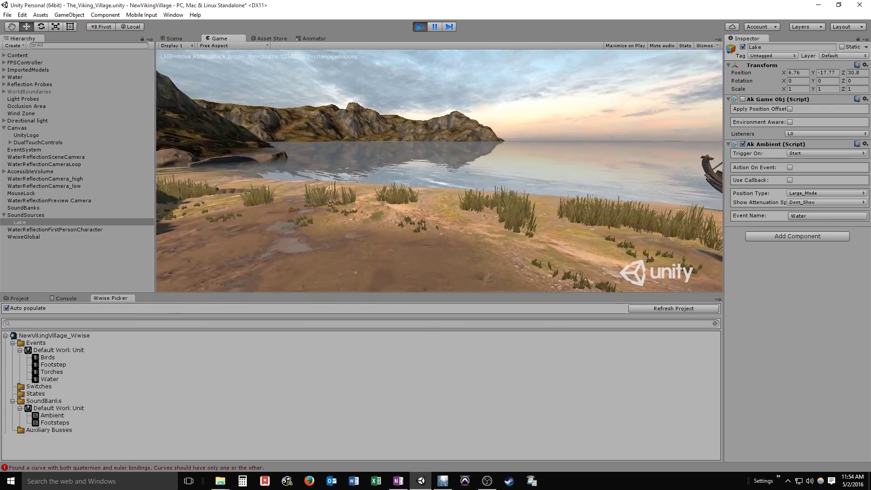
pyautogui.press('w')
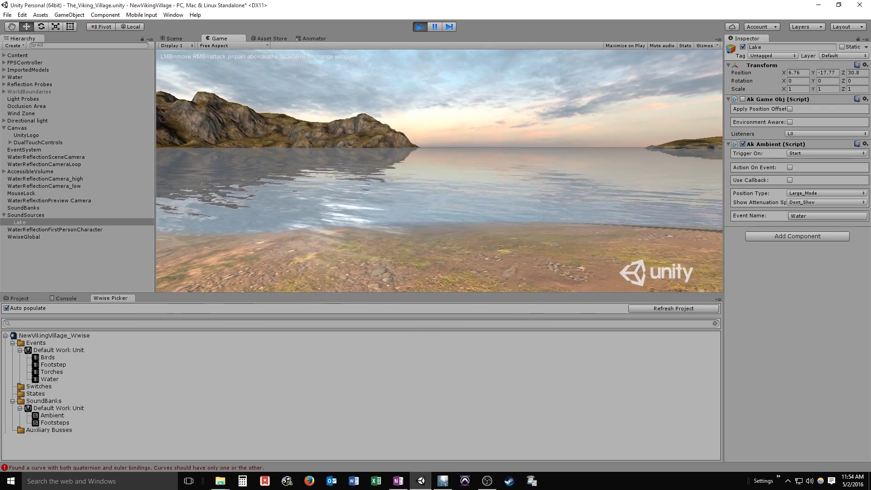
pyautogui.press('w')
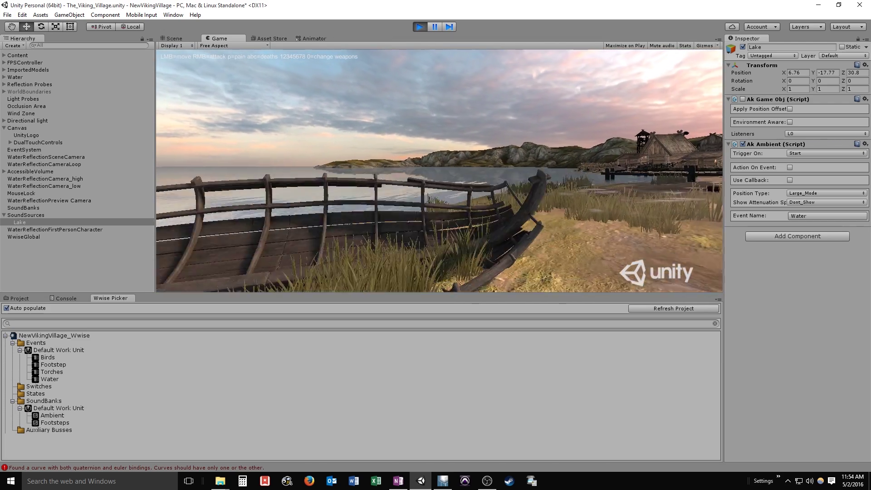
pyautogui.press('w')
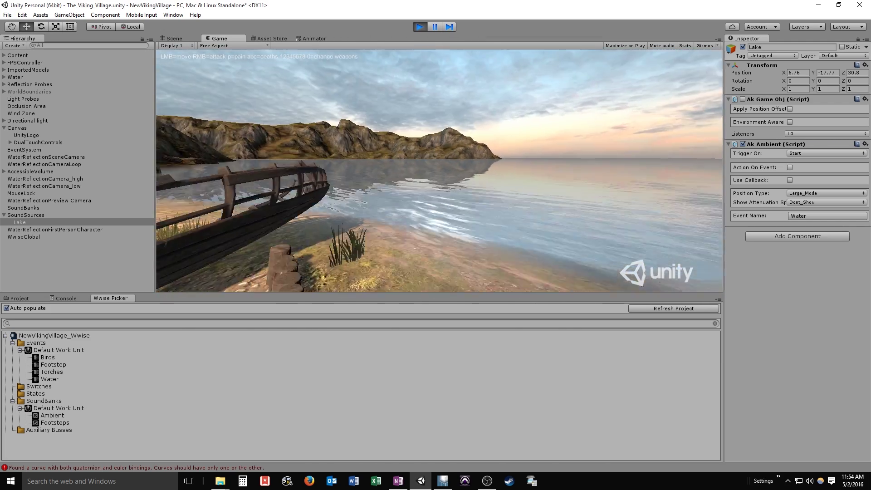
pyautogui.press('w')
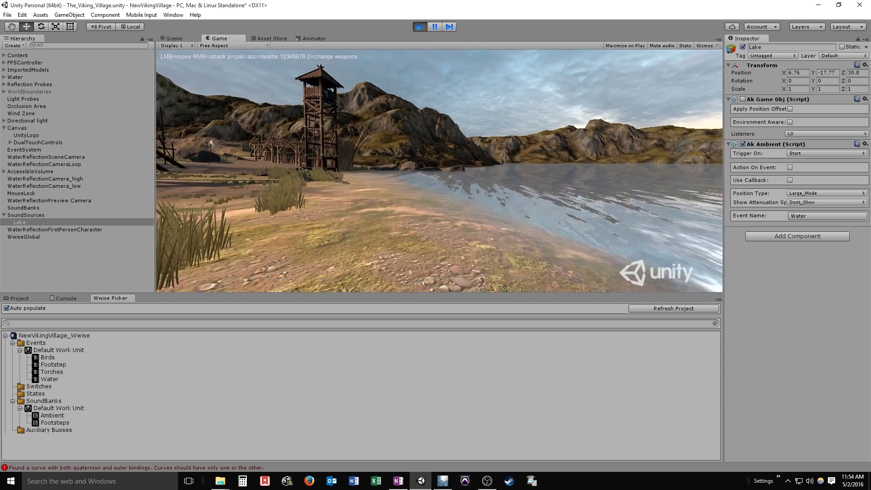
pyautogui.press('w')
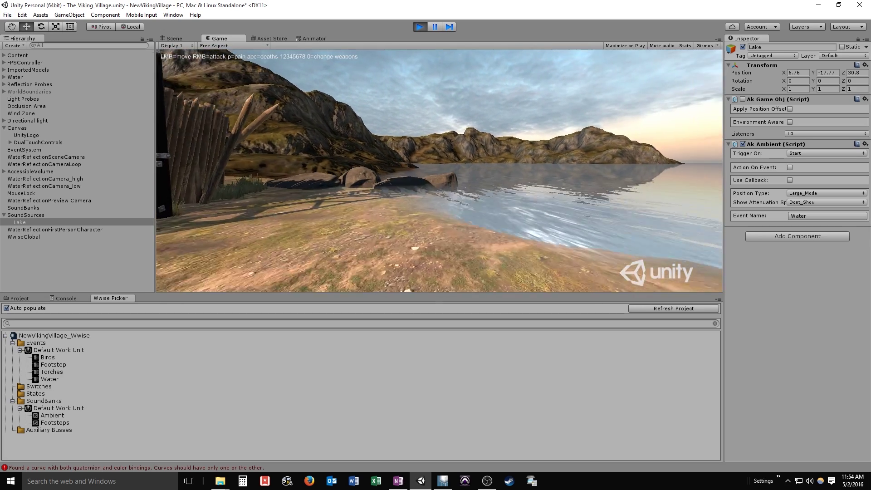
pyautogui.press('w')
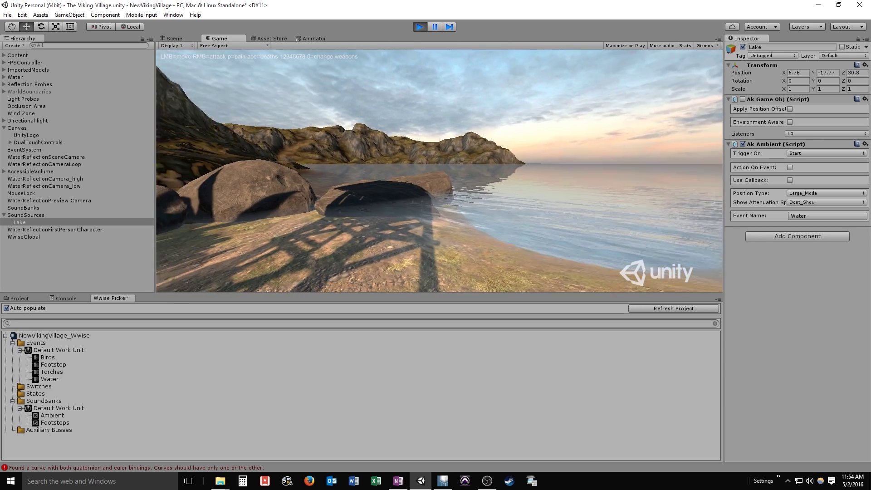
pyautogui.press('w')
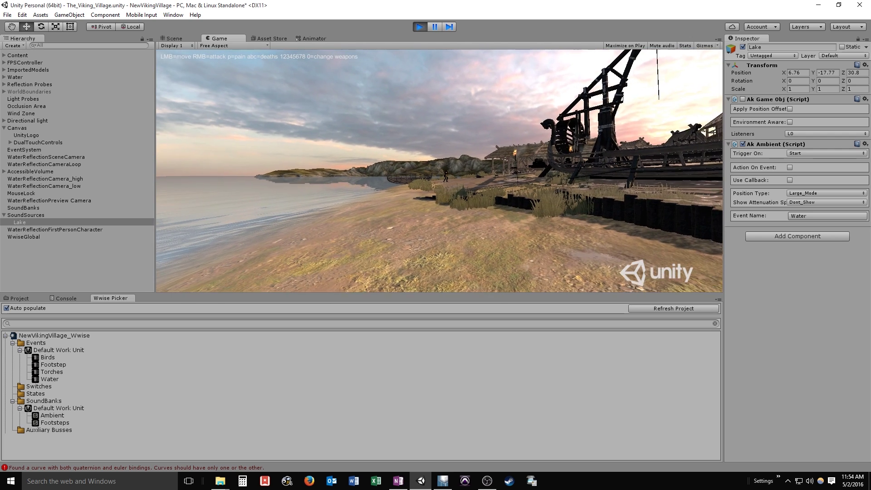
pyautogui.press('super')
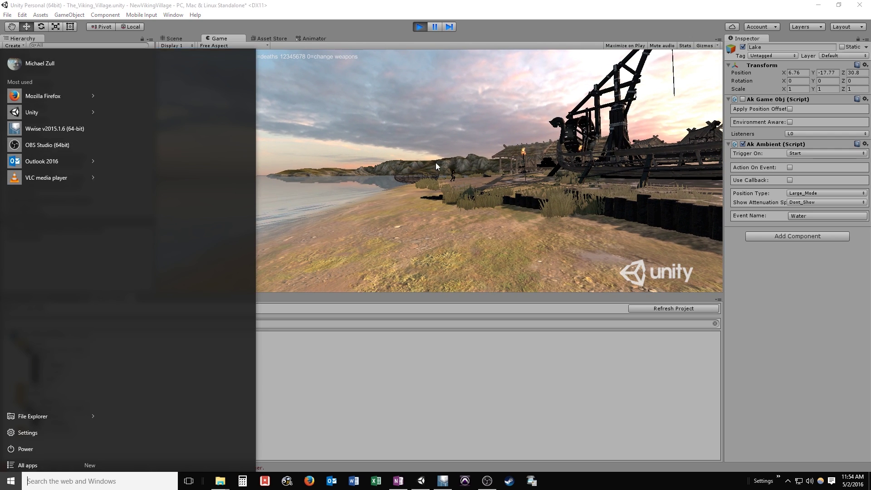
pyautogui.click(464, 159)
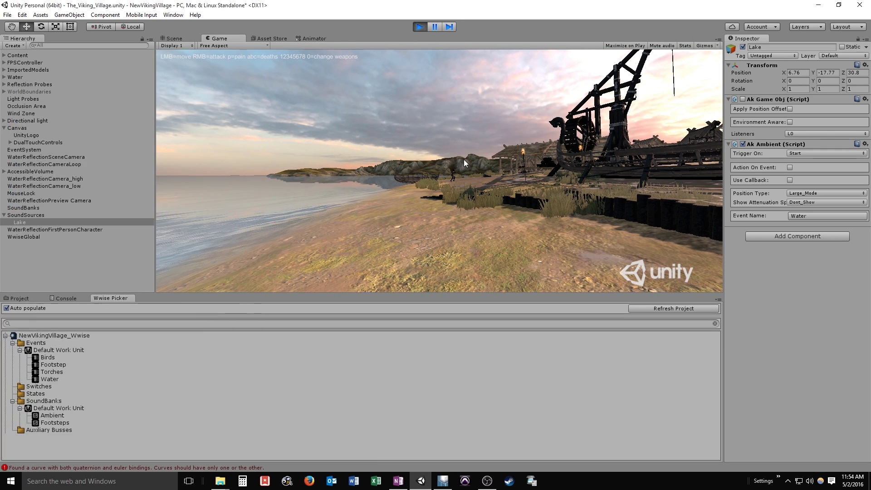
pyautogui.click(420, 26)
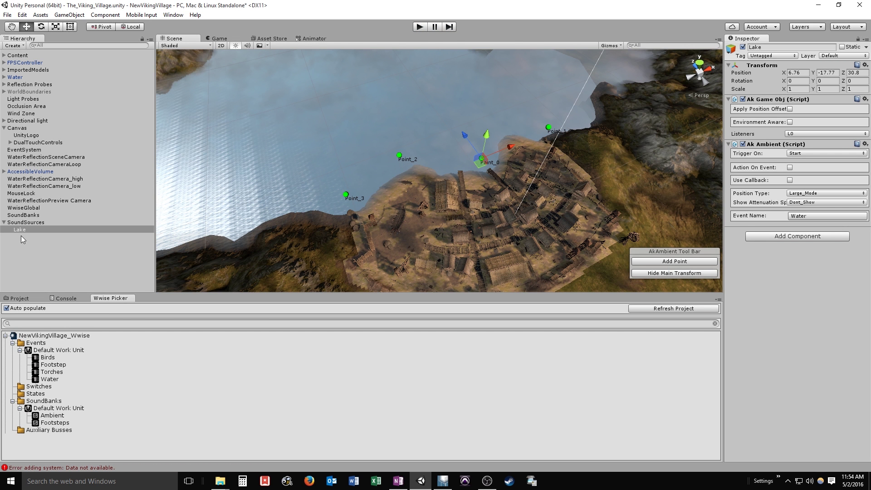
# Step: Create an empty game object named Birds and make it a child of SoundSources
pyautogui.click(32, 222)
pyautogui.click(14, 46)
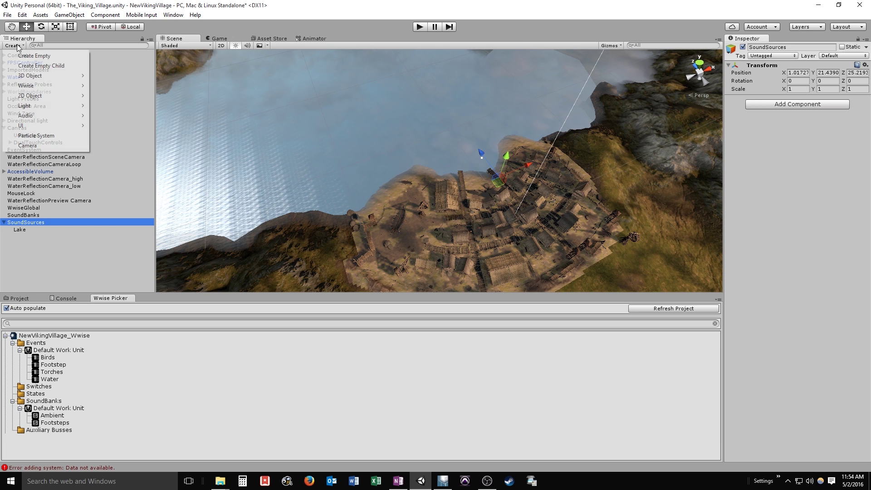
pyautogui.click(42, 55)
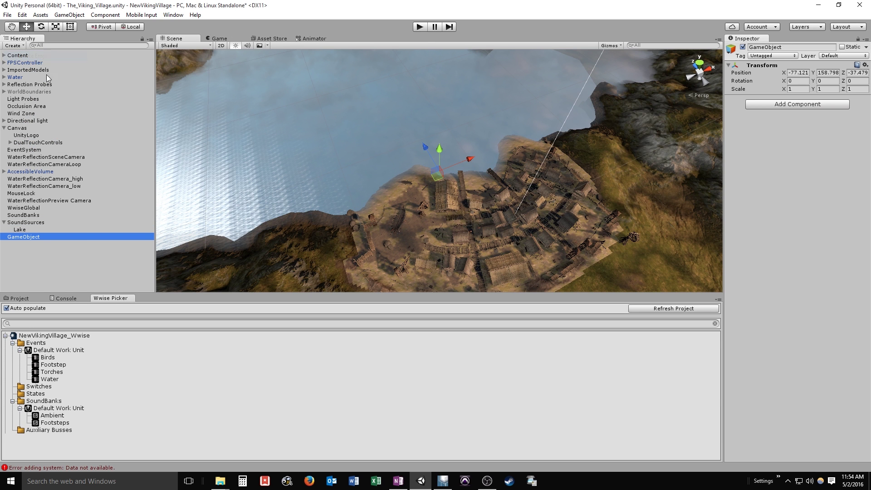
pyautogui.click(788, 46)
pyautogui.write('Birds')
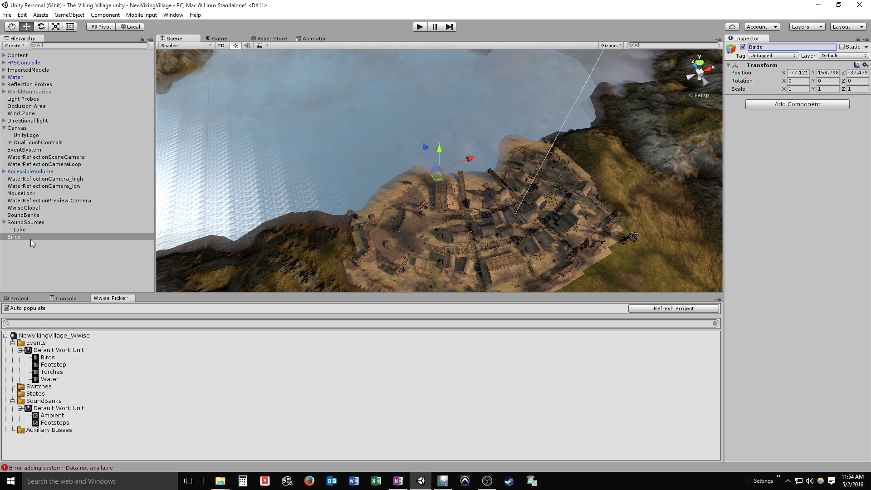
pyautogui.moveTo(19, 236); pyautogui.dragTo(35, 225)
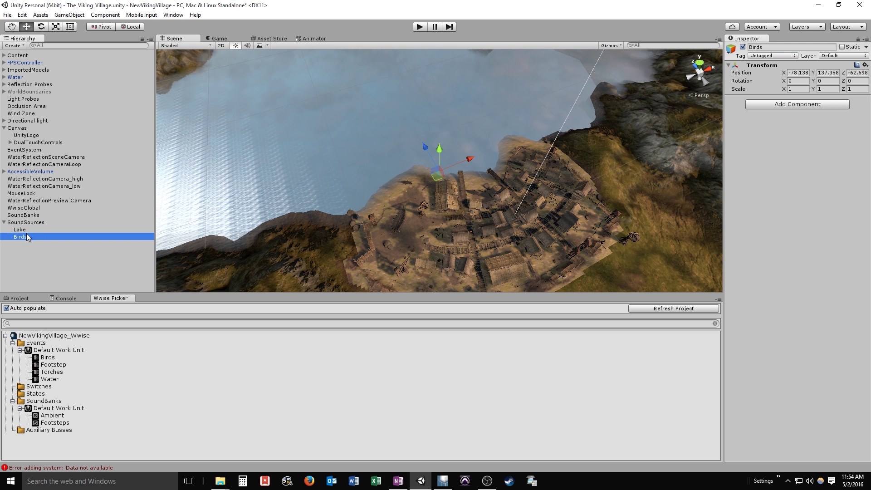
# Step: Lower Birds toward the ground and move it past the end of the village to X -122.9, Y 1.3, Z -0.5
pyautogui.moveTo(329, 176); pyautogui.dragTo(436, 63, button='right')
pyautogui.moveTo(457, 281); pyautogui.dragTo(456, 290)
pyautogui.moveTo(456, 290); pyautogui.dragTo(272, 159, button='right')
pyautogui.moveTo(256, 158); pyautogui.dragTo(315, 312)
pyautogui.moveTo(318, 281); pyautogui.dragTo(438, 56, button='right')
pyautogui.moveTo(449, 56); pyautogui.dragTo(447, 261)
pyautogui.moveTo(447, 260); pyautogui.dragTo(326, 245, button='right')
pyautogui.moveTo(354, 200); pyautogui.dragTo(189, 207)
pyautogui.moveTo(189, 208); pyautogui.dragTo(377, 174, button='right')
pyautogui.moveTo(389, 162); pyautogui.dragTo(193, 181)
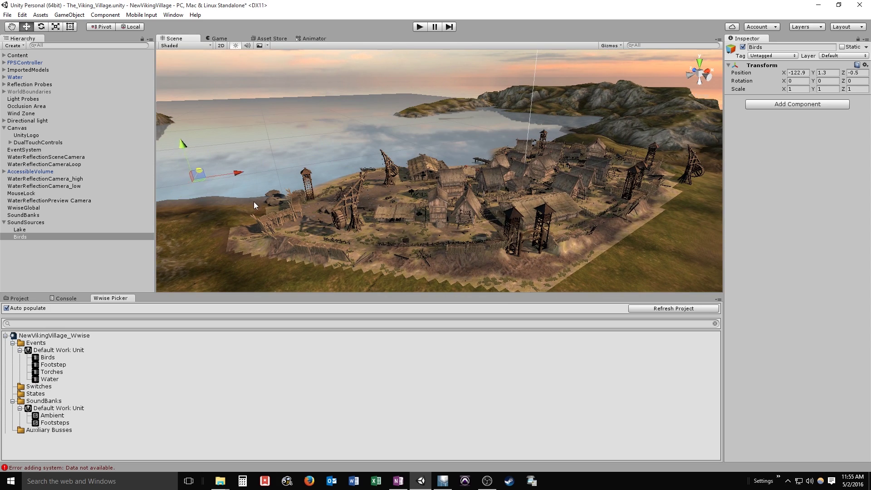
# Step: Shift Birds closer to the shore rocks and slightly lower, to Y -2.17, Z 3.49
pyautogui.moveTo(254, 202); pyautogui.dragTo(330, 186, button='right')
pyautogui.moveTo(295, 156); pyautogui.dragTo(462, 180, button='right')
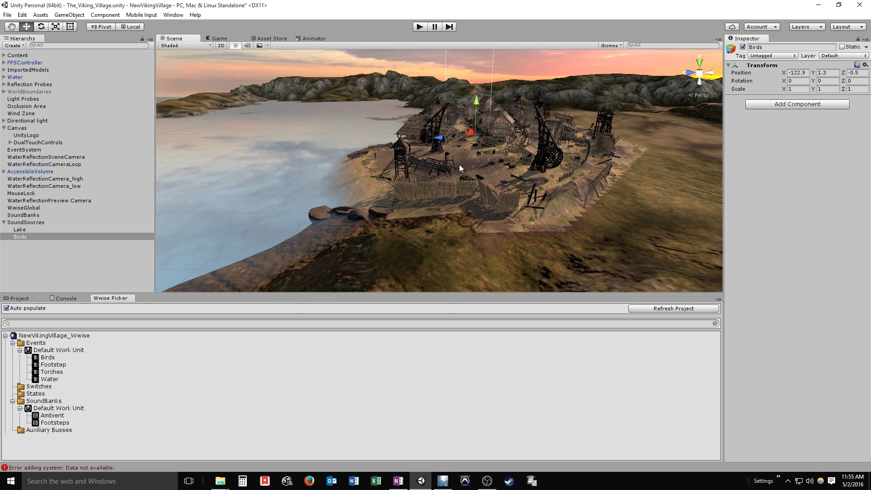
pyautogui.moveTo(440, 139)
pyautogui.mouseDown()
pyautogui.moveTo(444, 108)
pyautogui.moveTo(445, 125)
pyautogui.mouseUp()
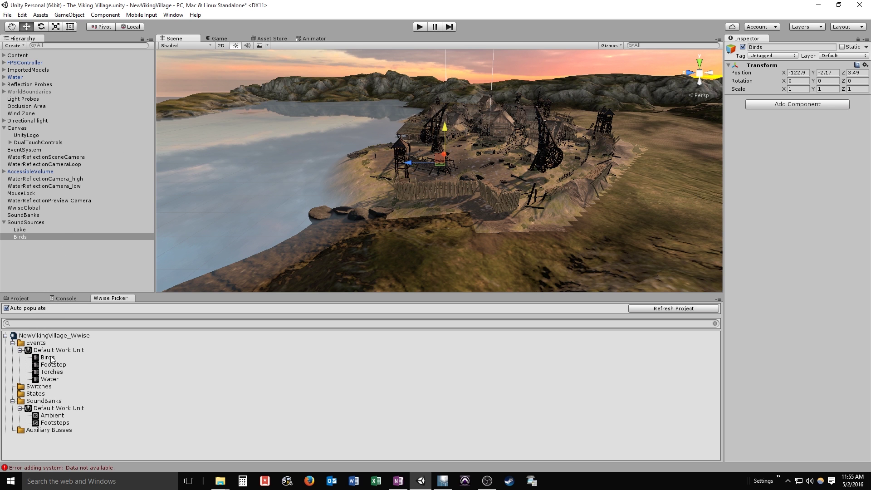
# Step: Attach the Birds event to the Birds object and turn off Environment Aware
pyautogui.moveTo(50, 358); pyautogui.dragTo(785, 161)
pyautogui.click(790, 123)
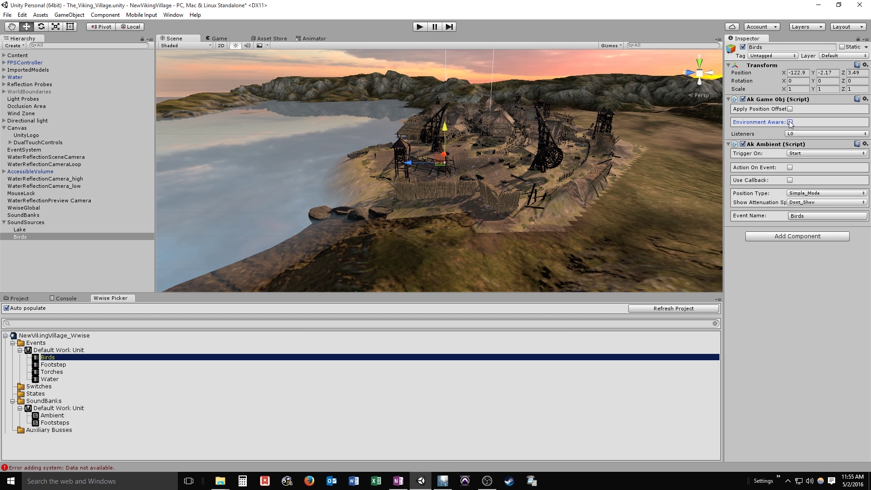
# Step: Show the Birds attenuation sphere for Current_Event_Only and set its position type to Large_Mode
pyautogui.keyDown('alt'); pyautogui.moveTo(548, 199); pyautogui.dragTo(489, 198); pyautogui.keyUp('alt')
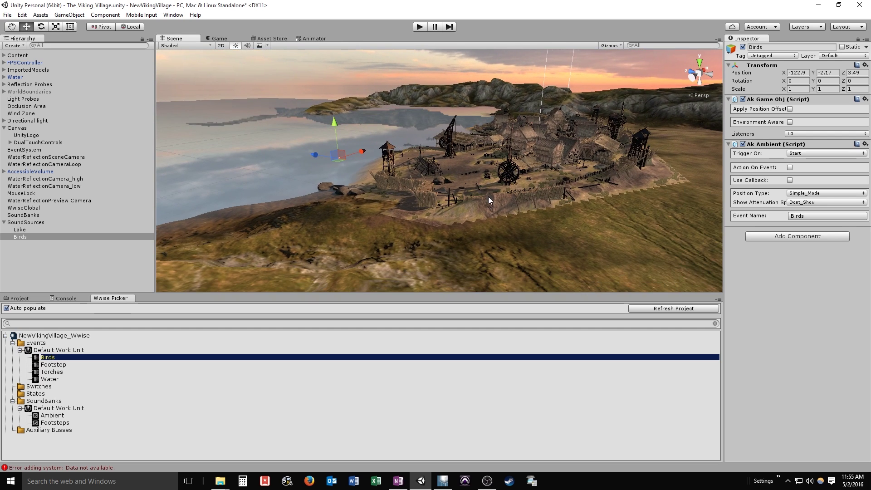
pyautogui.click(817, 200)
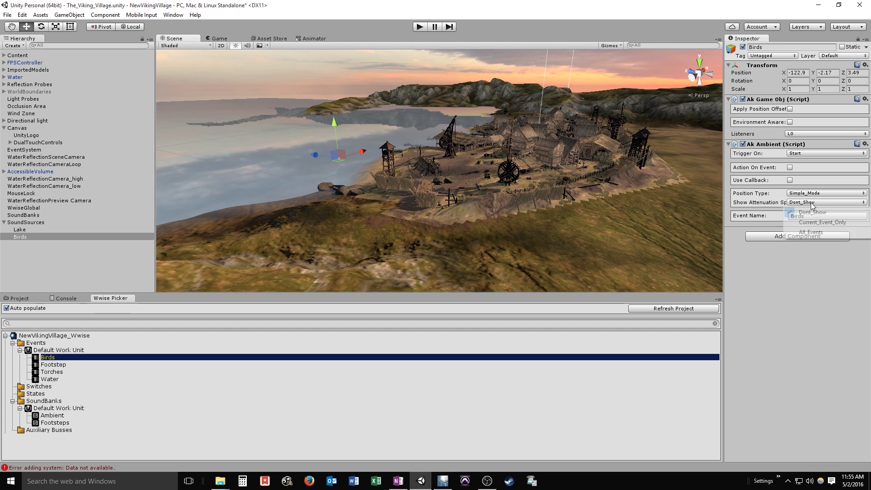
pyautogui.click(813, 222)
pyautogui.keyDown('alt'); pyautogui.moveTo(605, 182); pyautogui.dragTo(562, 213); pyautogui.keyUp('alt')
pyautogui.press('e')
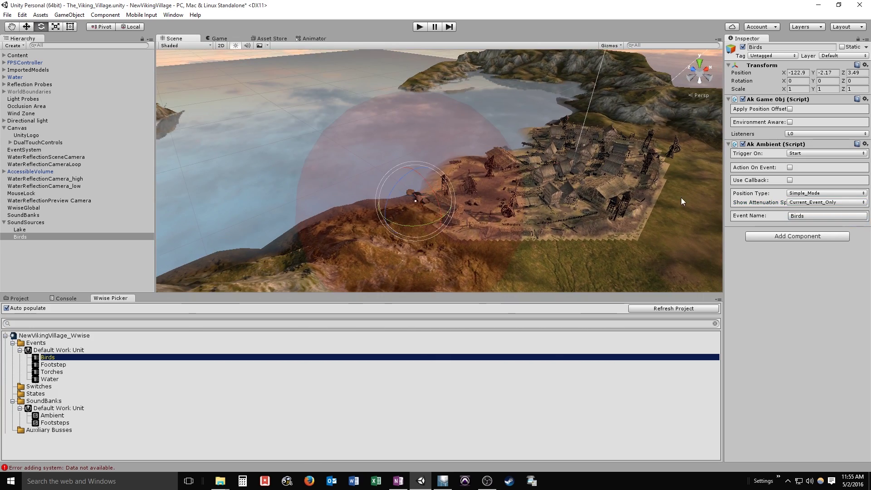
pyautogui.click(27, 27)
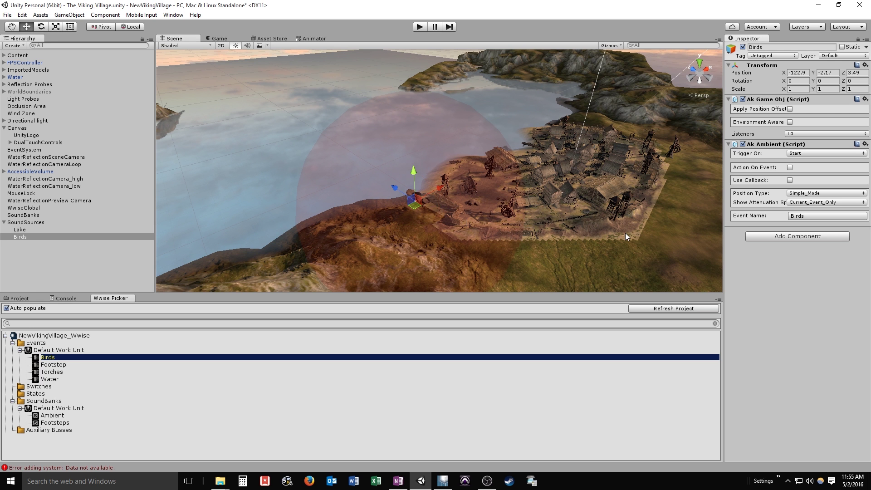
pyautogui.click(824, 193)
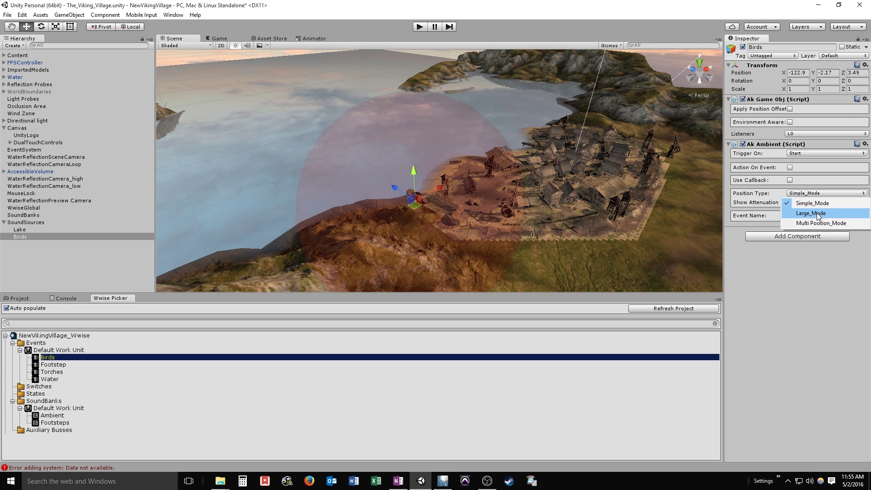
pyautogui.click(819, 214)
# Step: Add sound points to Birds, hide its main transform, and move one point along Z inland beside the village's outer edge
pyautogui.moveTo(577, 206); pyautogui.dragTo(653, 250, button='middle')
pyautogui.click(673, 261)
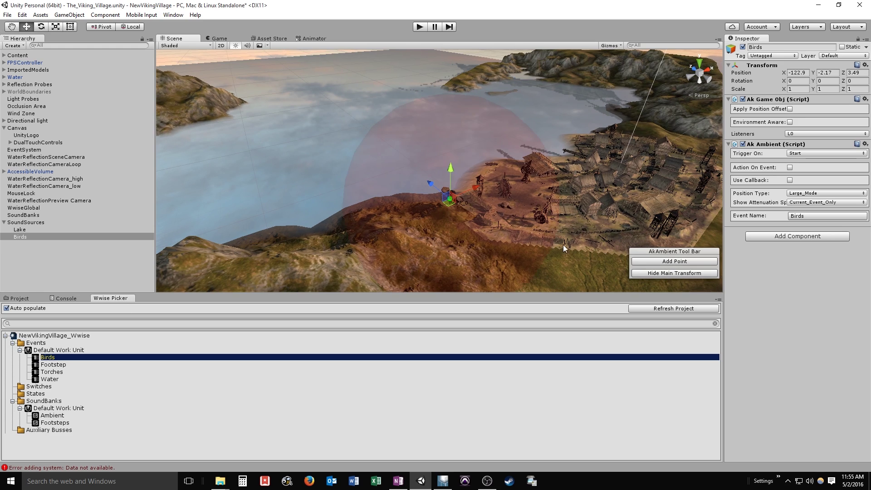
pyautogui.keyDown('alt'); pyautogui.moveTo(554, 204); pyautogui.dragTo(457, 262); pyautogui.keyUp('alt')
pyautogui.click(668, 274)
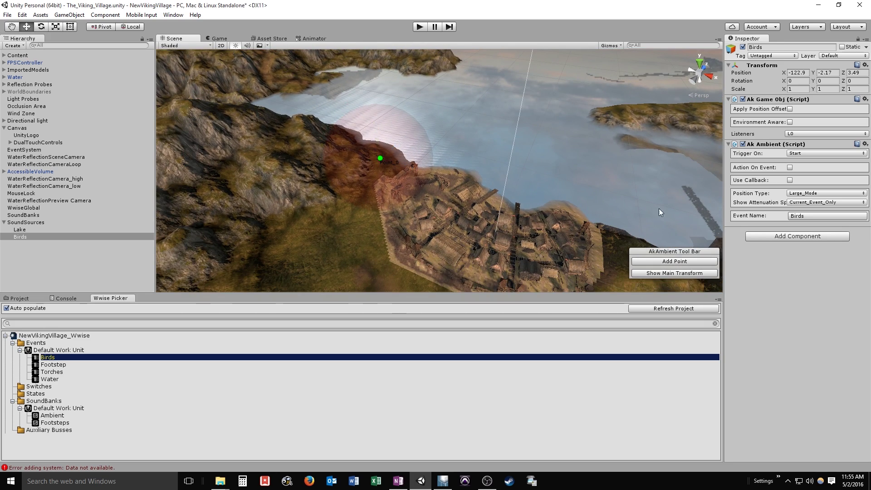
pyautogui.click(380, 160)
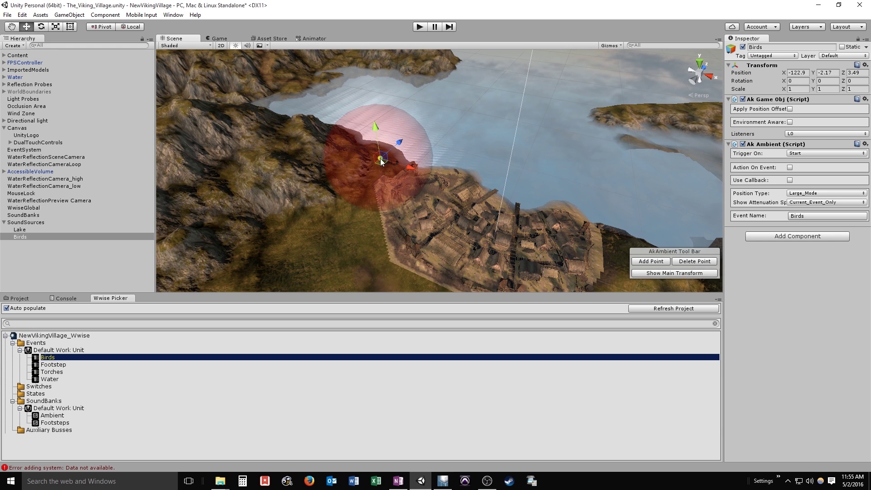
pyautogui.moveTo(400, 143); pyautogui.dragTo(408, 199)
pyautogui.keyDown('alt'); pyautogui.moveTo(498, 210); pyautogui.dragTo(422, 204); pyautogui.keyUp('alt')
# Step: Add another sound point to Birds and, with the main transform hidden, move it inland beyond Point_1 along the village's landward edge
pyautogui.click(506, 230)
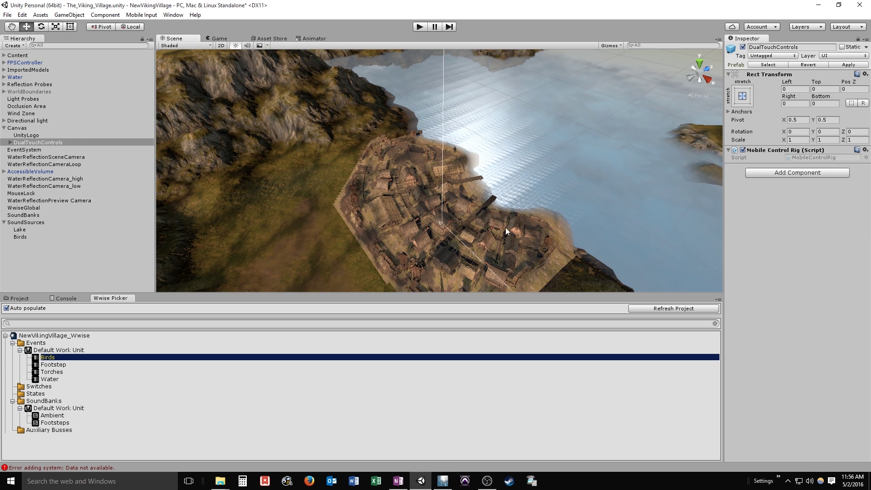
pyautogui.click(23, 235)
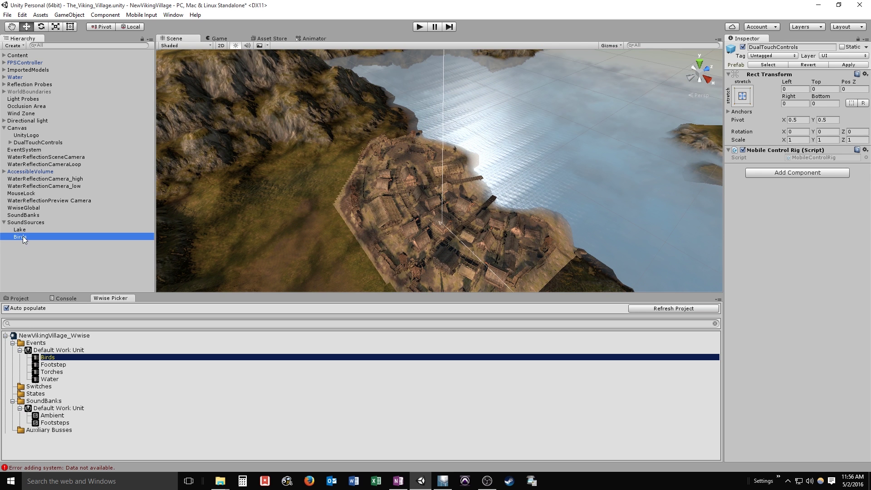
pyautogui.click(673, 262)
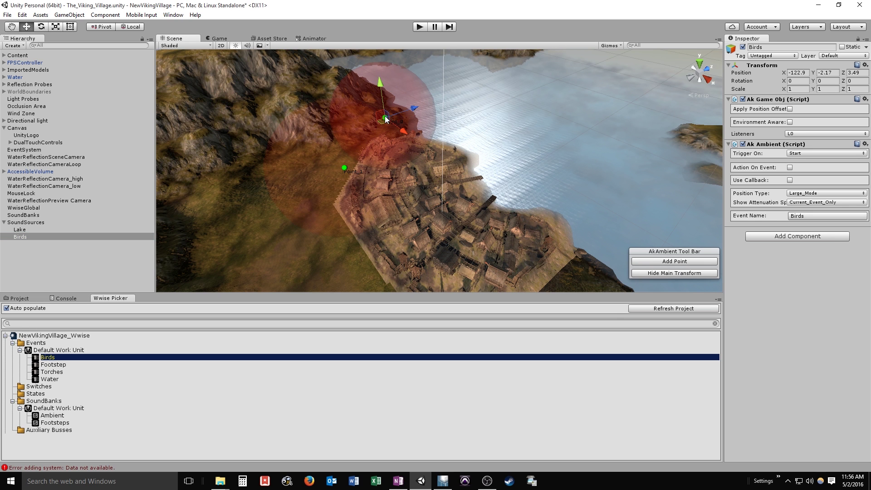
pyautogui.moveTo(411, 108); pyautogui.dragTo(390, 119)
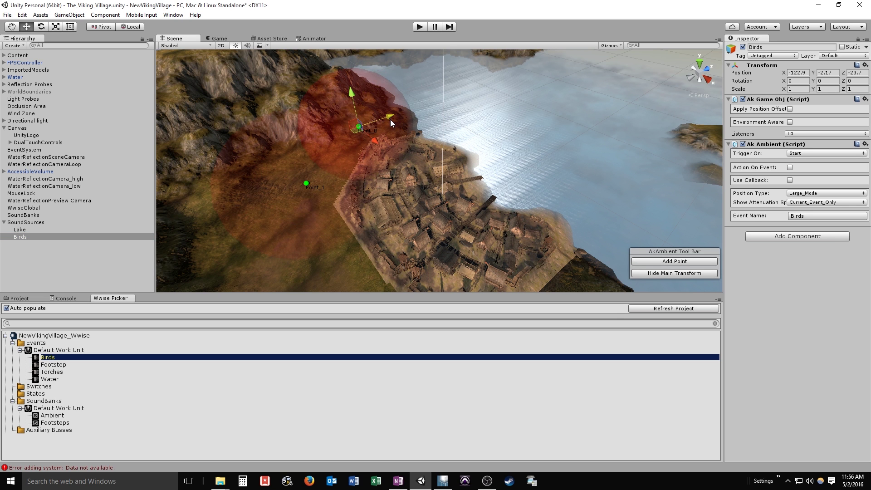
pyautogui.hotkey('ctrl', 'z')
pyautogui.click(660, 273)
pyautogui.click(384, 118)
pyautogui.moveTo(414, 110); pyautogui.dragTo(292, 175)
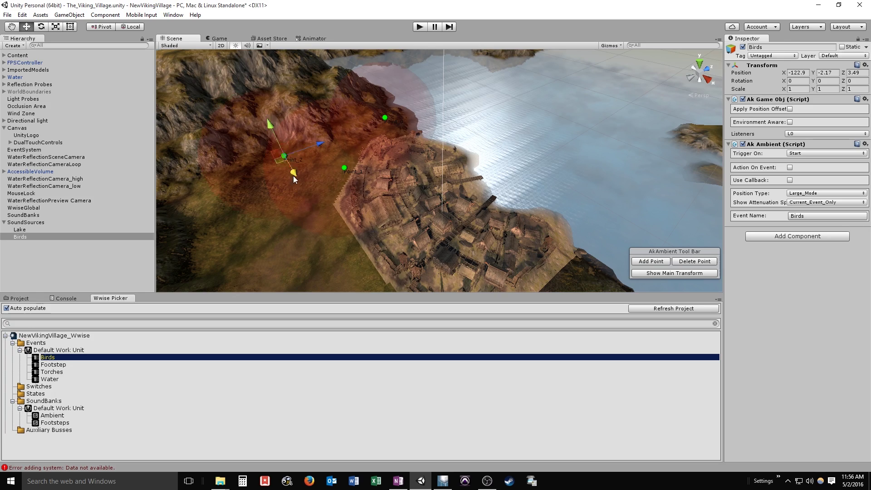
pyautogui.keyDown('alt'); pyautogui.moveTo(347, 229); pyautogui.dragTo(400, 188); pyautogui.keyUp('alt')
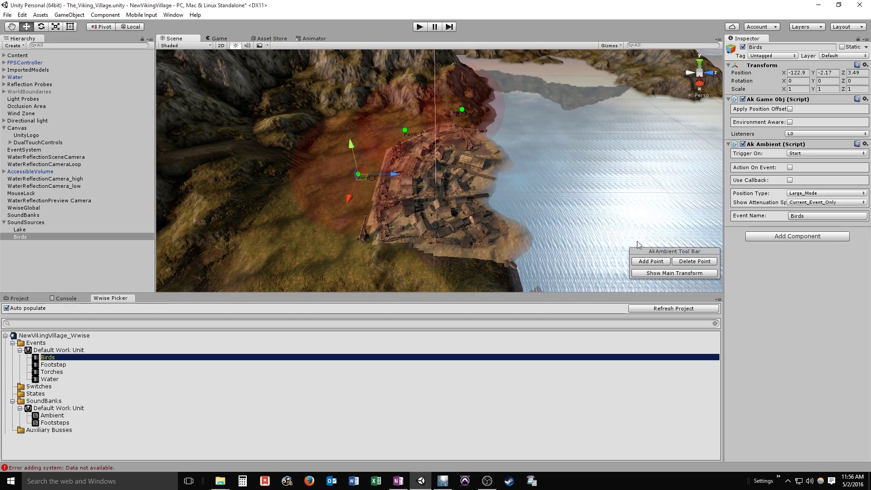
# Step: Add another sound point to Birds and, with the main transform hidden, move it along X and Z to the village's near landward corner
pyautogui.click(660, 269)
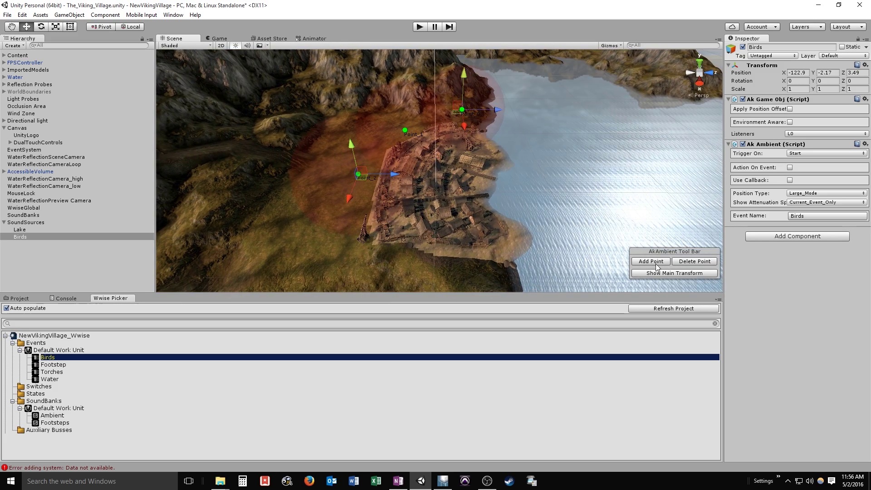
pyautogui.click(462, 110)
pyautogui.moveTo(459, 180)
pyautogui.mouseDown()
pyautogui.moveTo(462, 203)
pyautogui.moveTo(460, 193)
pyautogui.mouseUp()
pyautogui.moveTo(517, 230); pyautogui.dragTo(433, 229)
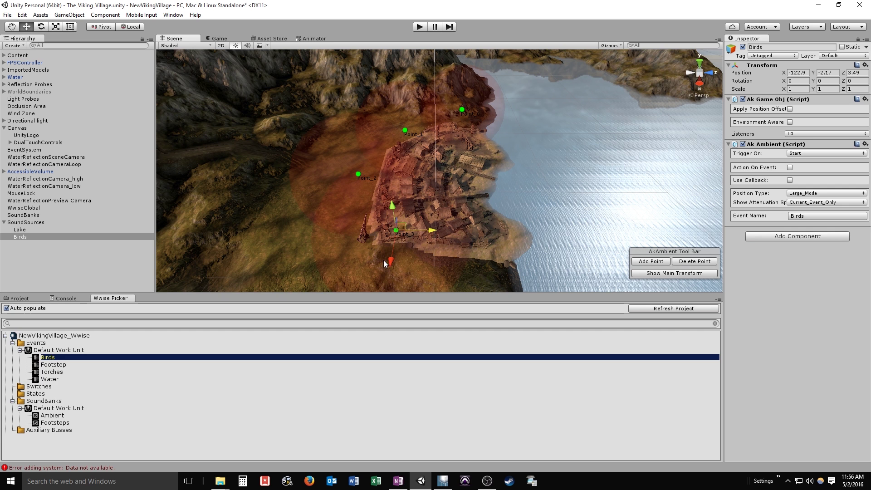
pyautogui.moveTo(385, 262); pyautogui.dragTo(393, 256)
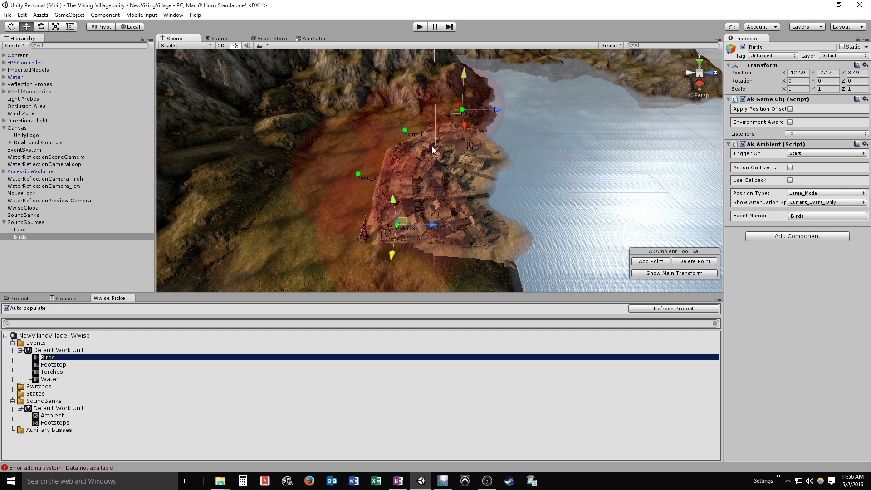
# Step: Play the scene and walk from the wooden walkway along the village's fenced inland paths to listen to the bird ambience
pyautogui.click(419, 28)
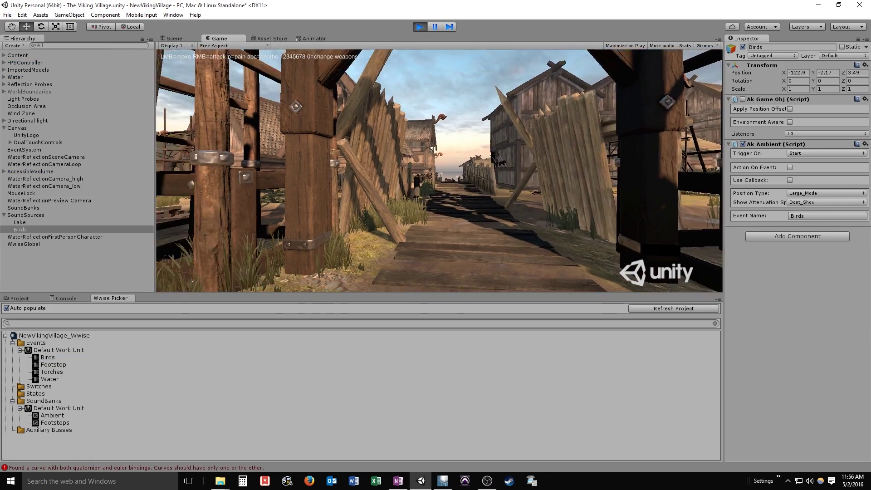
pyautogui.press('a')
pyautogui.press('d')
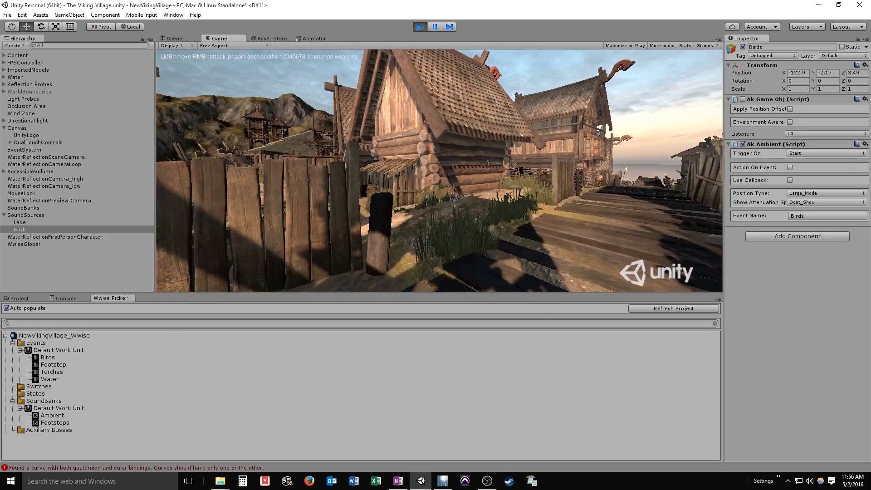
pyautogui.press('a')
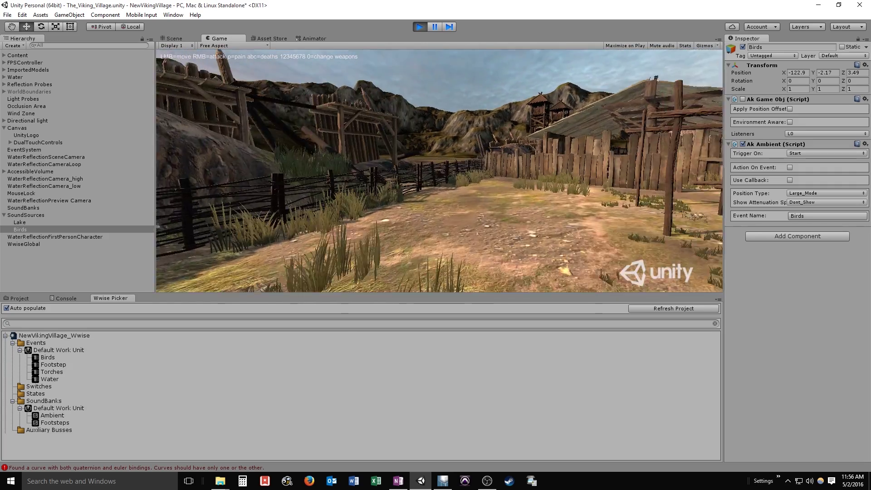
pyautogui.press('a')
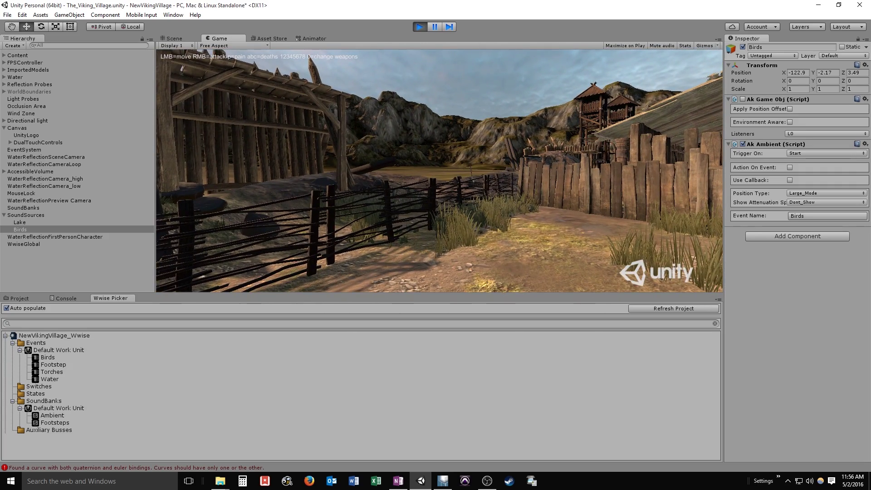
pyautogui.press('d')
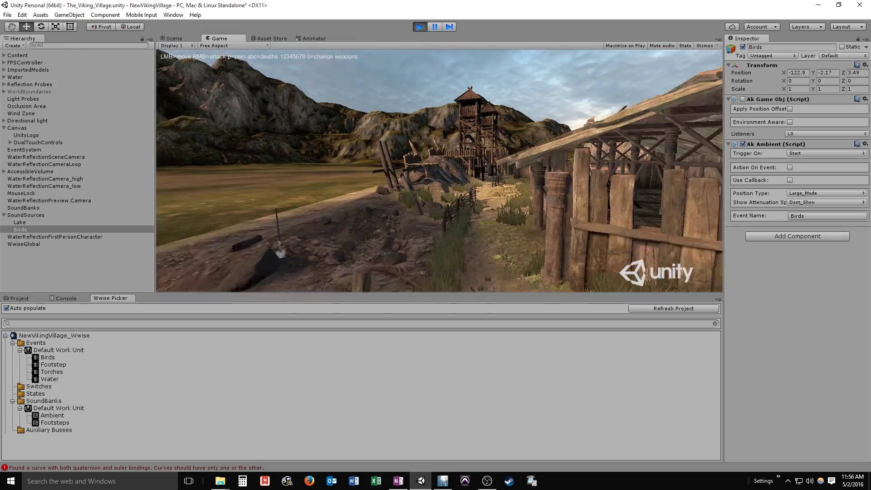
pyautogui.press('a')
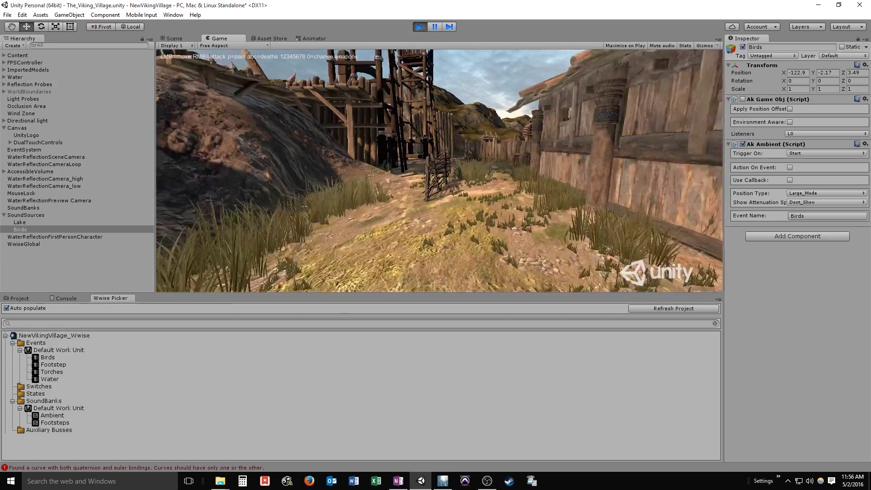
pyautogui.press('a')
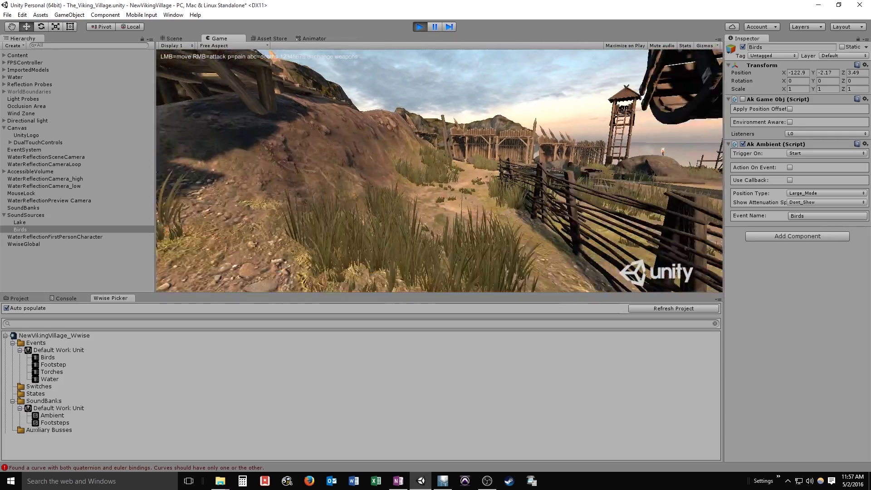
# Step: Walk past the lakeside rocks and around the outer palisade to compare the bird and lake ambiences, and stop play mode
pyautogui.press('w')
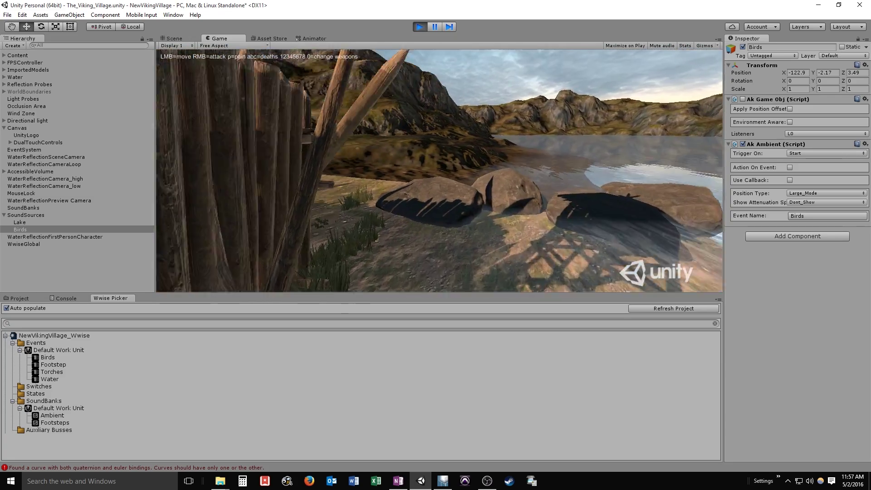
pyautogui.press('w')
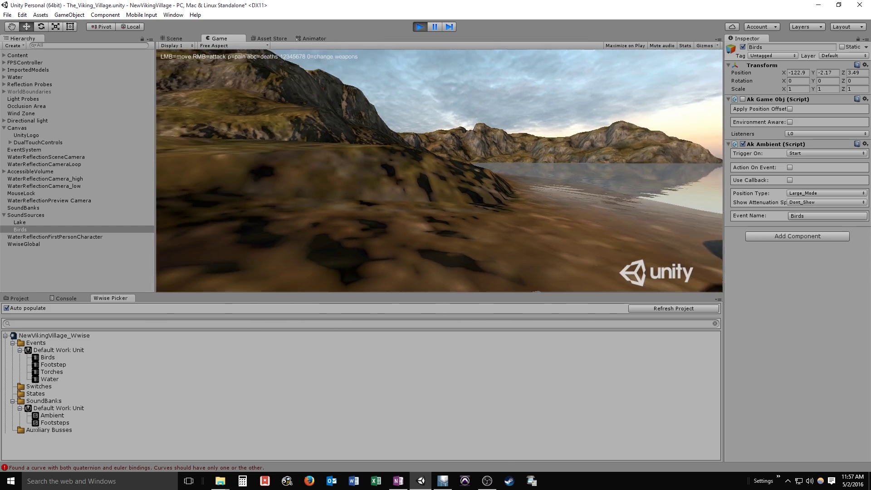
pyautogui.press('w')
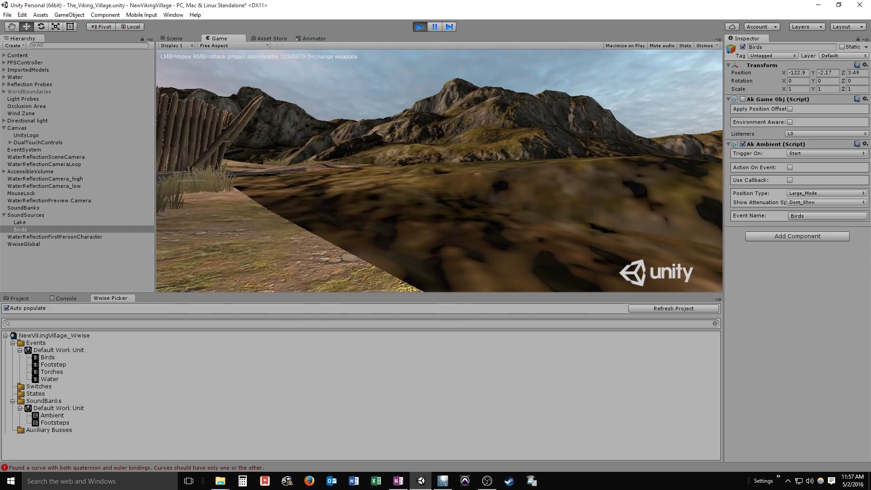
pyautogui.press('w')
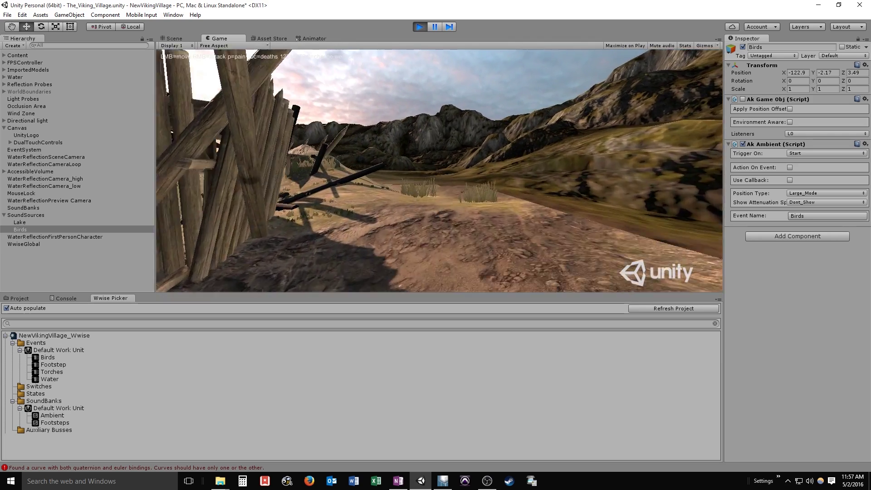
pyautogui.press('w')
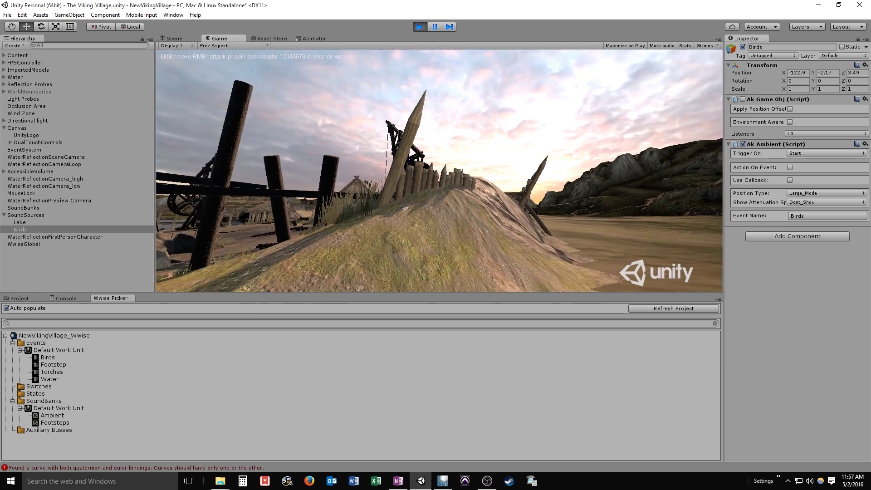
pyautogui.press('super')
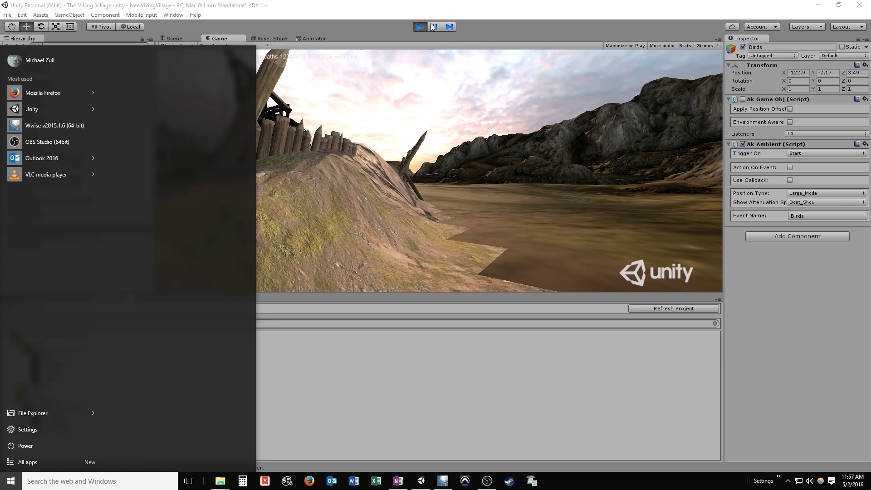
pyautogui.click(420, 29)
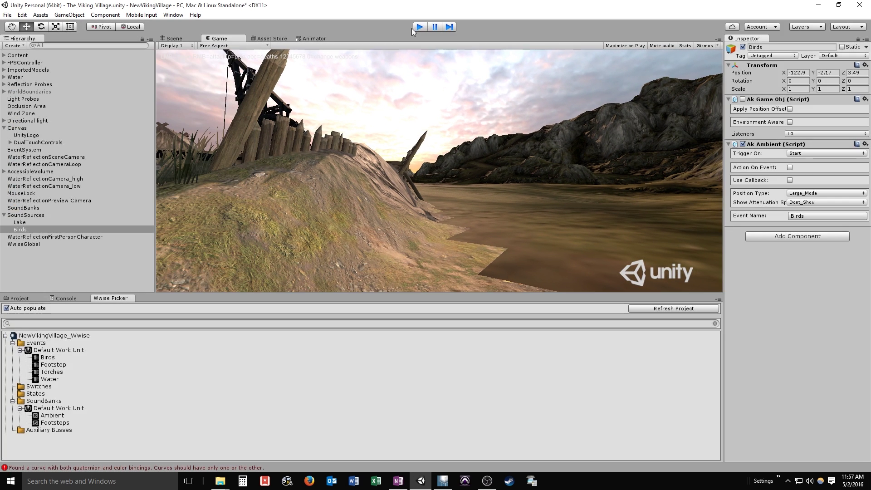
pyautogui.hotkey('ctrl', 'p')
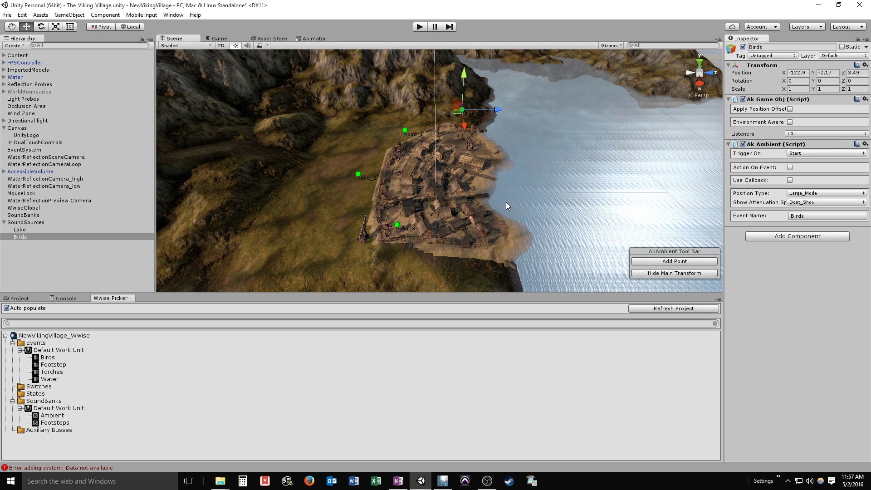